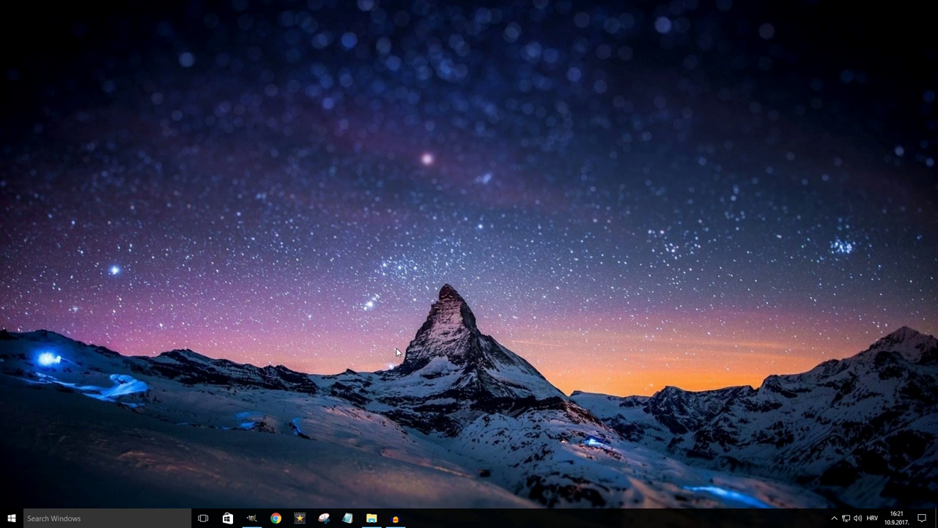
Bring the empty GIMP window to the front from the taskbar.
click(251, 519)
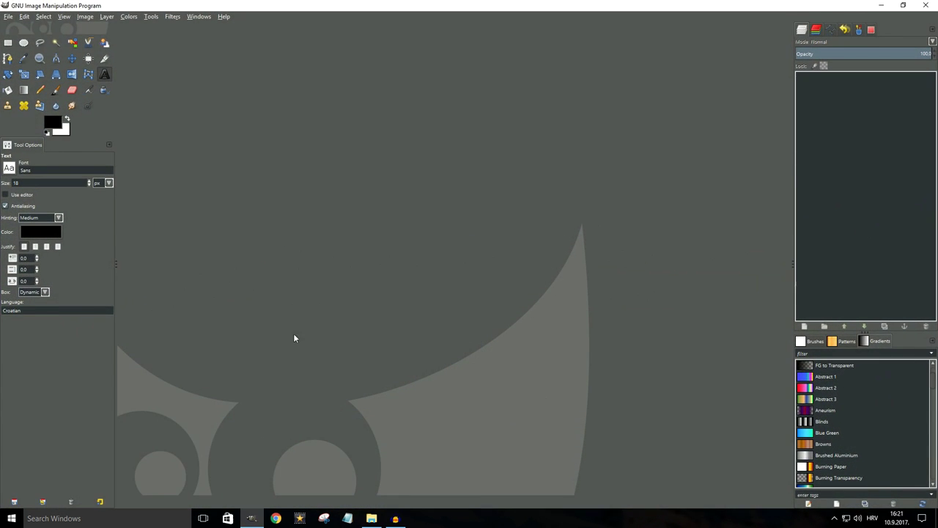
Create a new 1920x1080 image.
click(9, 16)
click(22, 28)
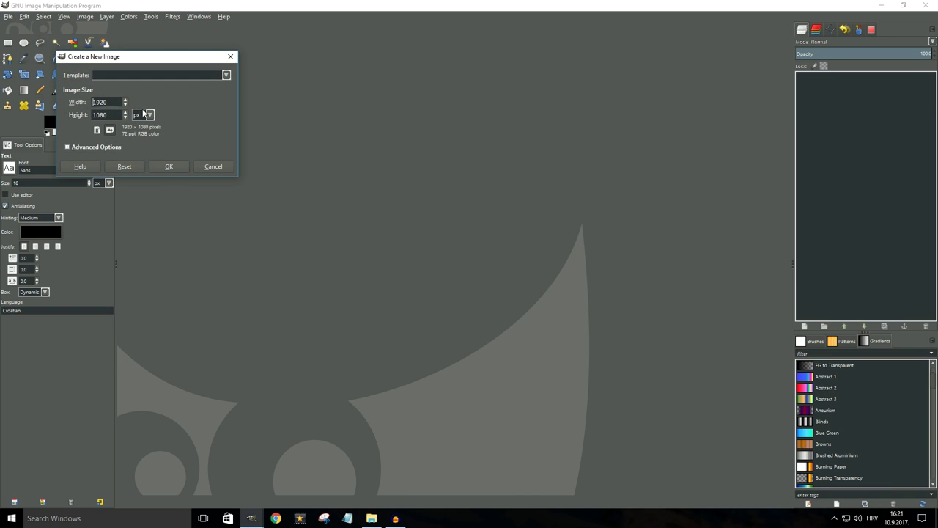
double_click(112, 101)
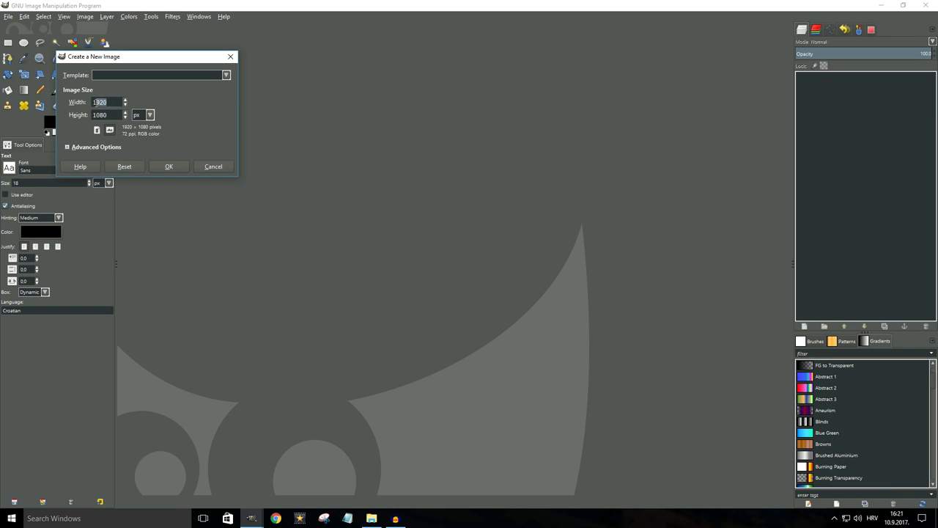
double_click(114, 114)
click(170, 166)
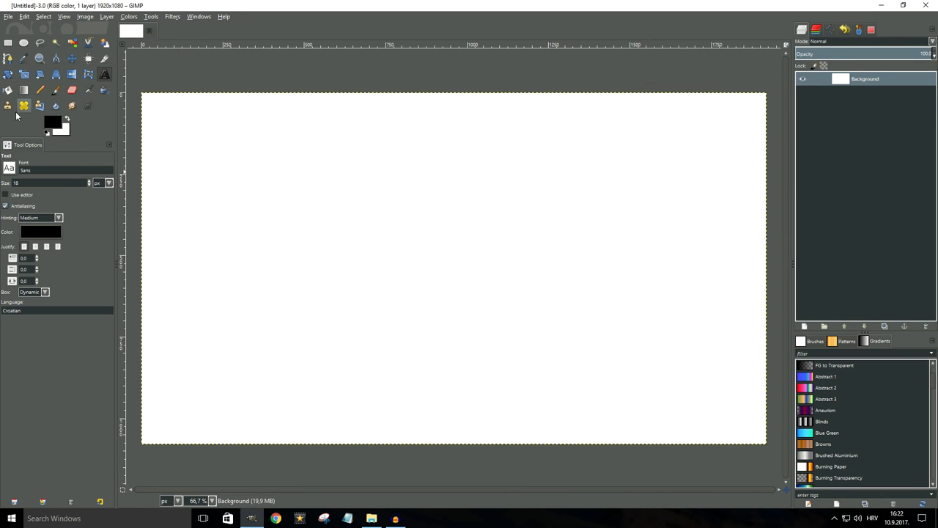
Bucket-fill the canvas black and duplicate the background layer.
click(7, 90)
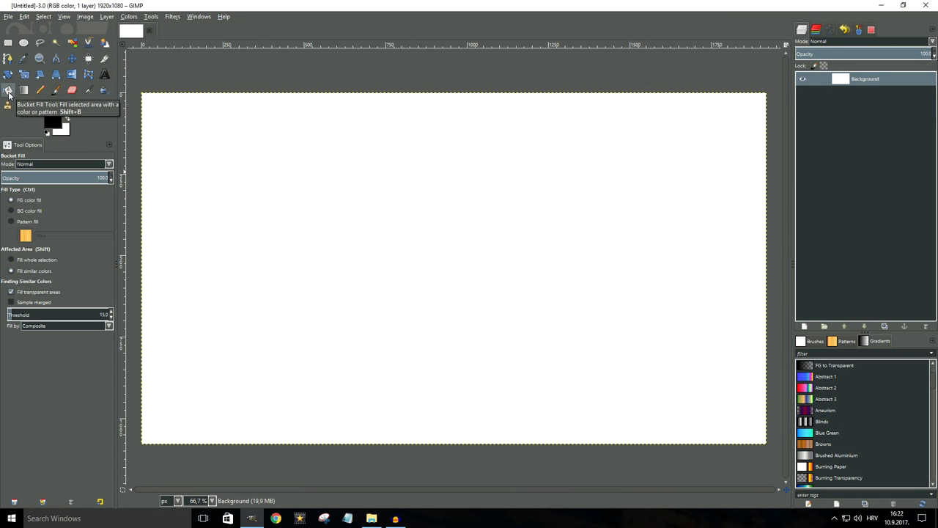
click(429, 242)
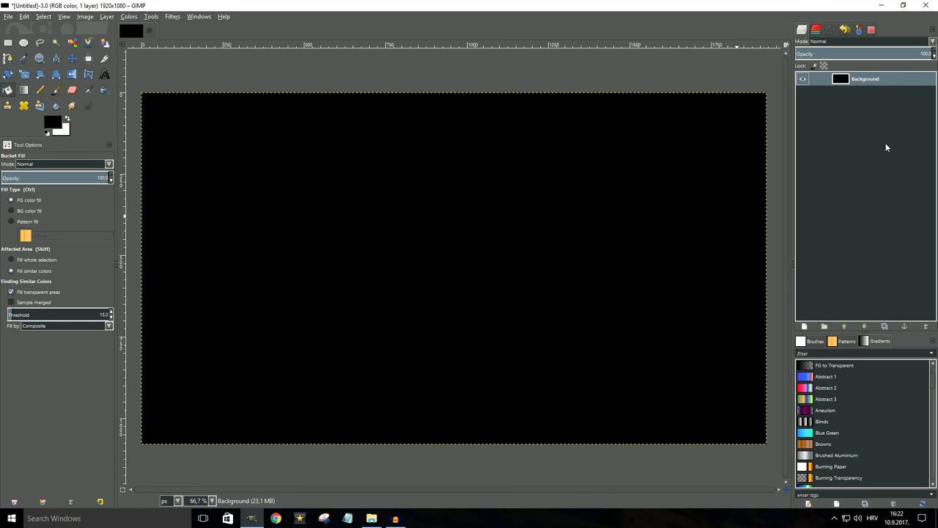
click(884, 326)
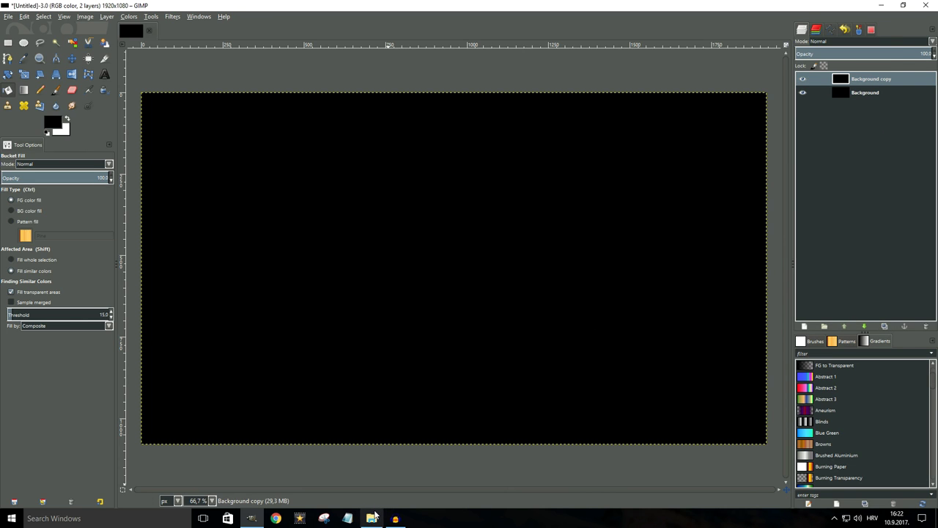
Drag robot.png from the GIMP_1 folder onto the canvas as a new layer.
click(372, 518)
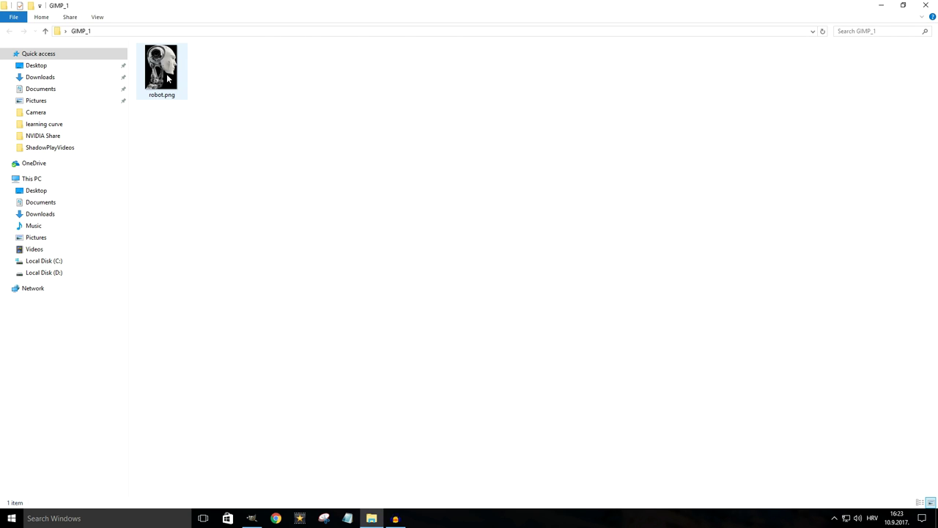
drag(162, 94, 453, 271)
key(shift+s)
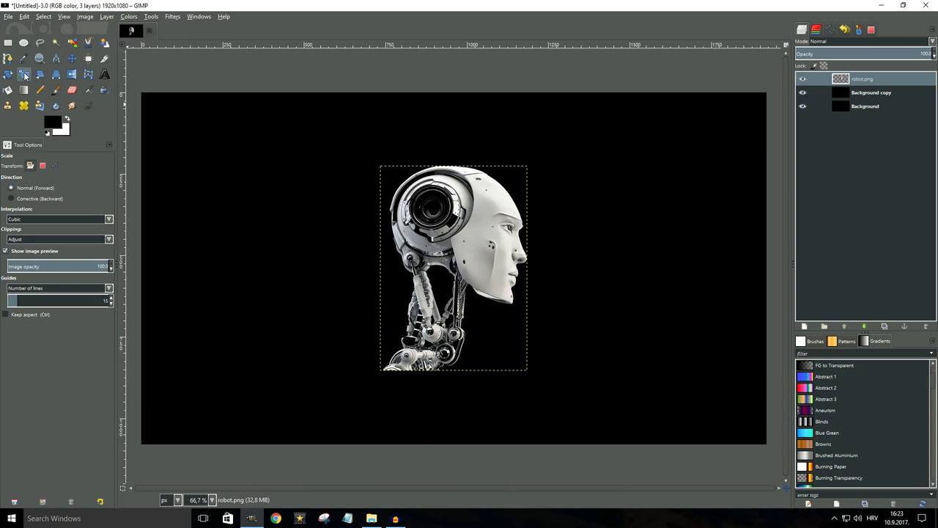
Scale the robot layer from 451×629 up to 694×968 pixels, keeping its proportions.
click(477, 251)
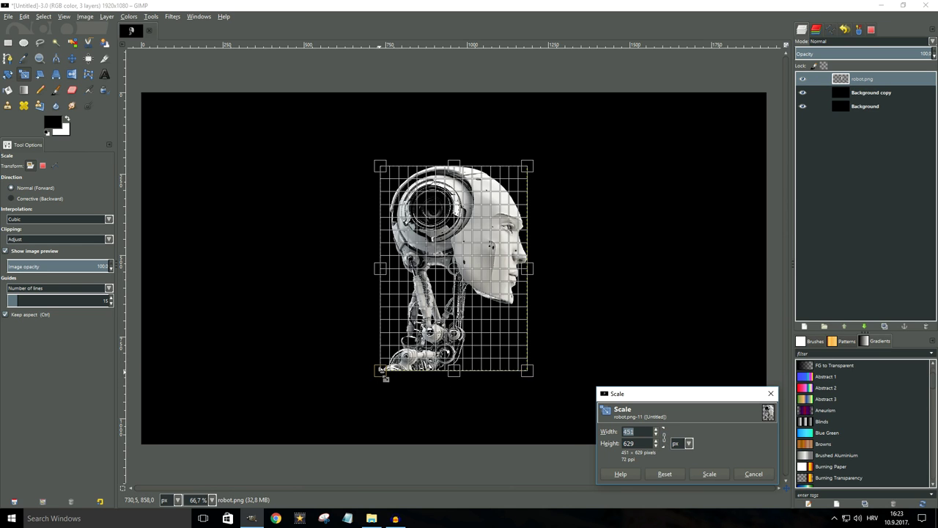
drag(386, 379, 322, 452)
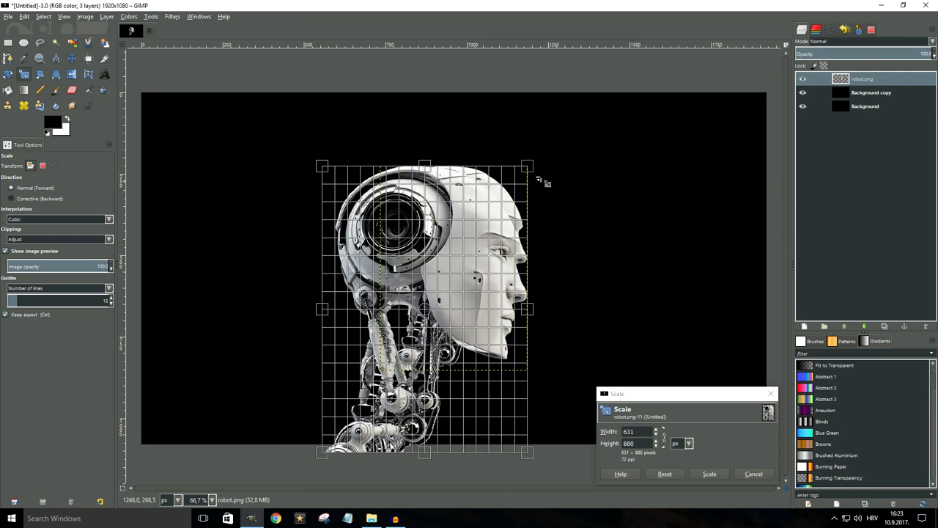
drag(529, 167, 565, 142)
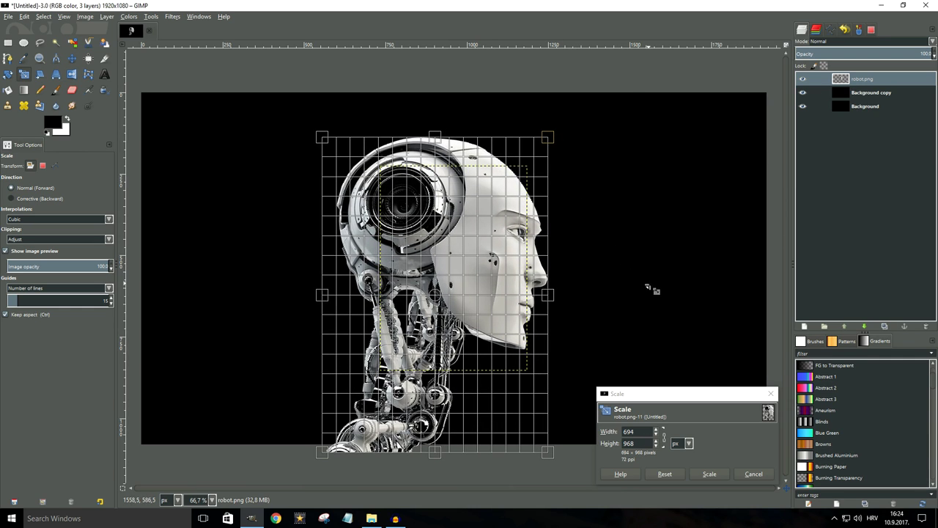
click(711, 473)
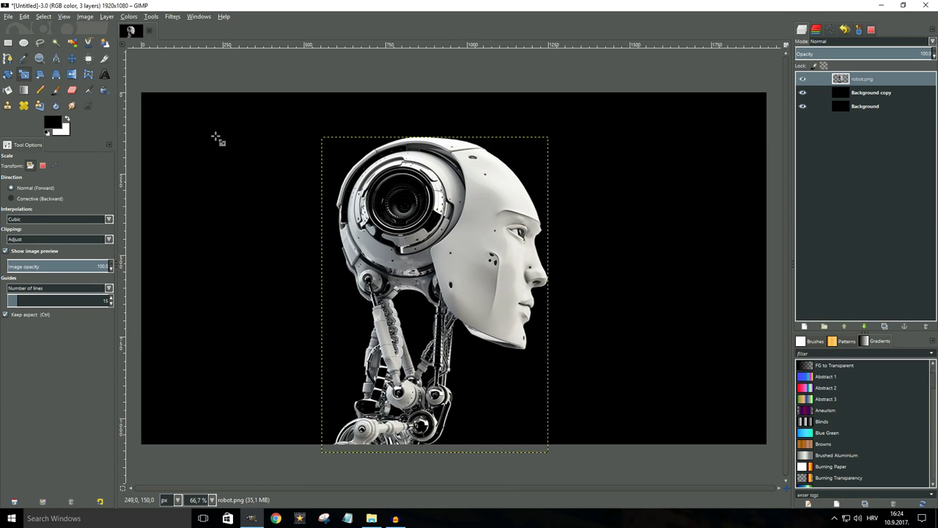
Centre the robot horizontally on the canvas and nudge it slightly upward.
click(88, 58)
click(452, 252)
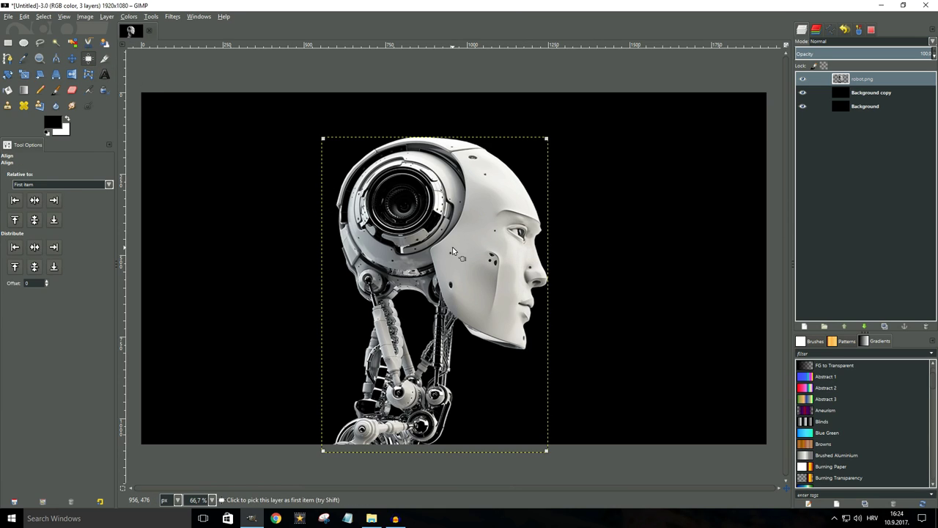
click(40, 205)
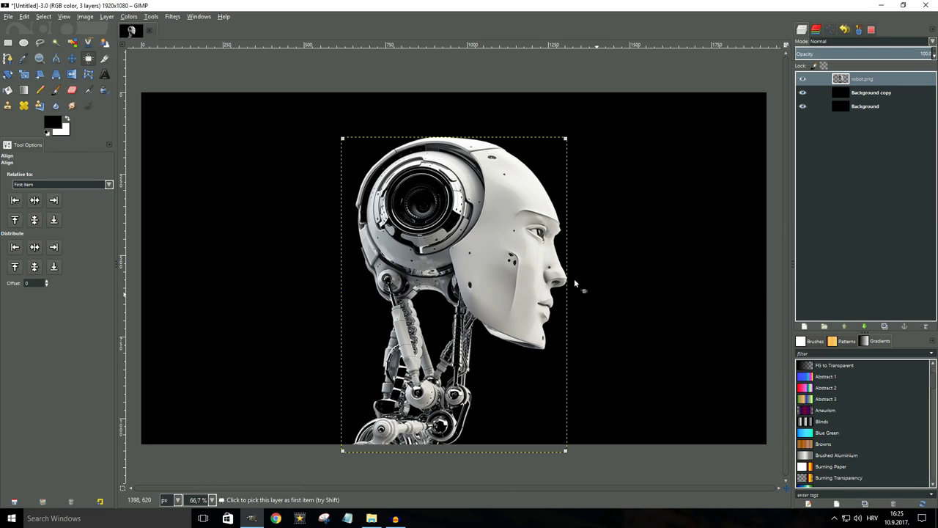
click(72, 57)
drag(526, 277, 525, 270)
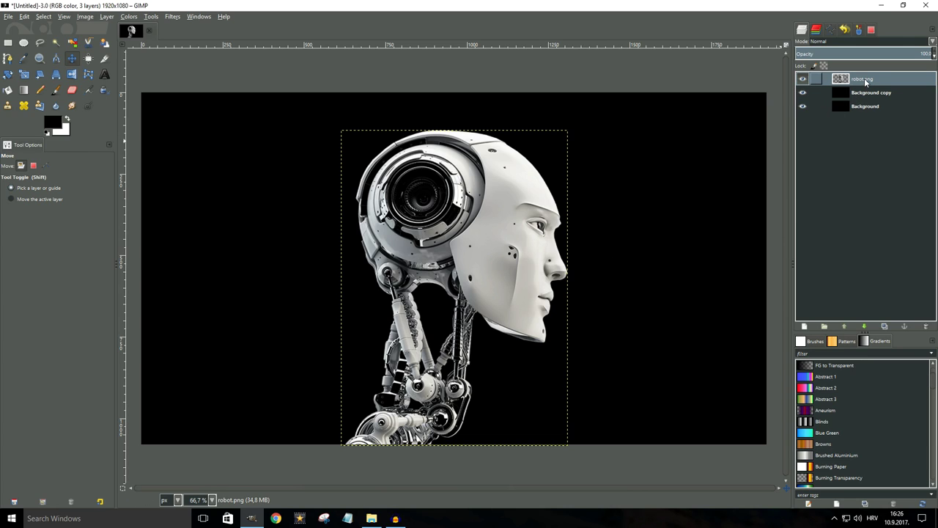
Move robot.png below Background copy in the layer stack, hiding the robot.
drag(865, 82, 874, 94)
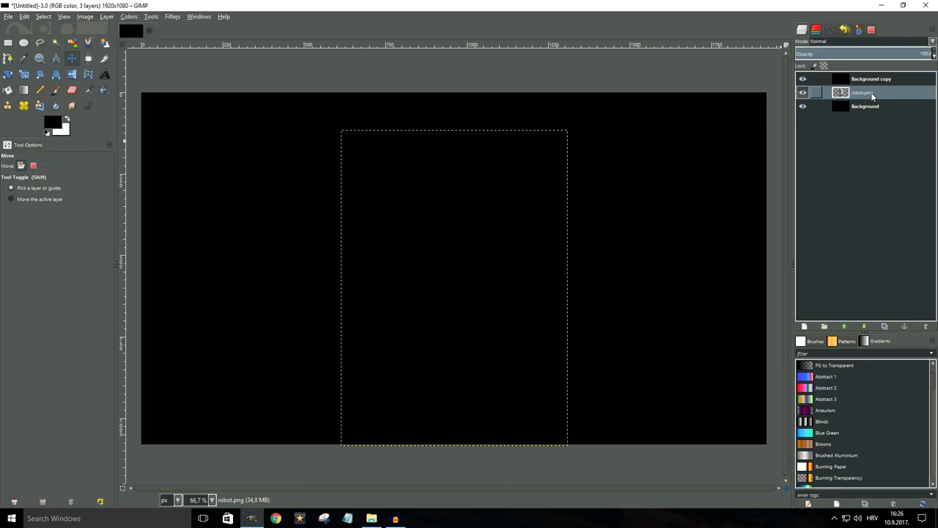
click(844, 80)
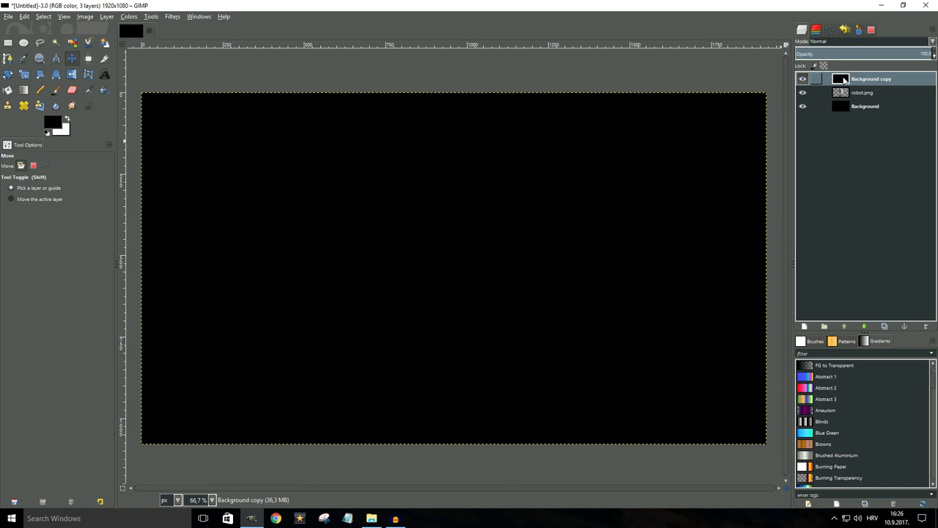
click(844, 92)
click(848, 108)
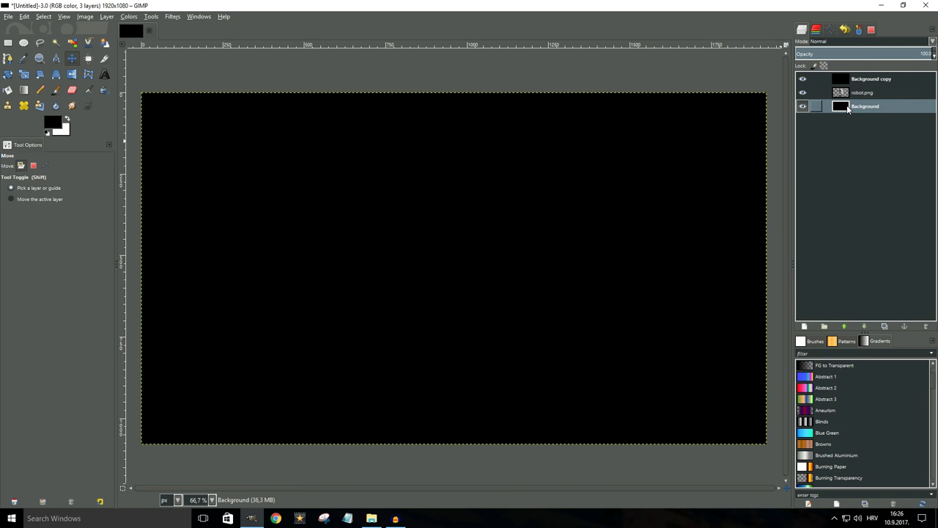
key(t)
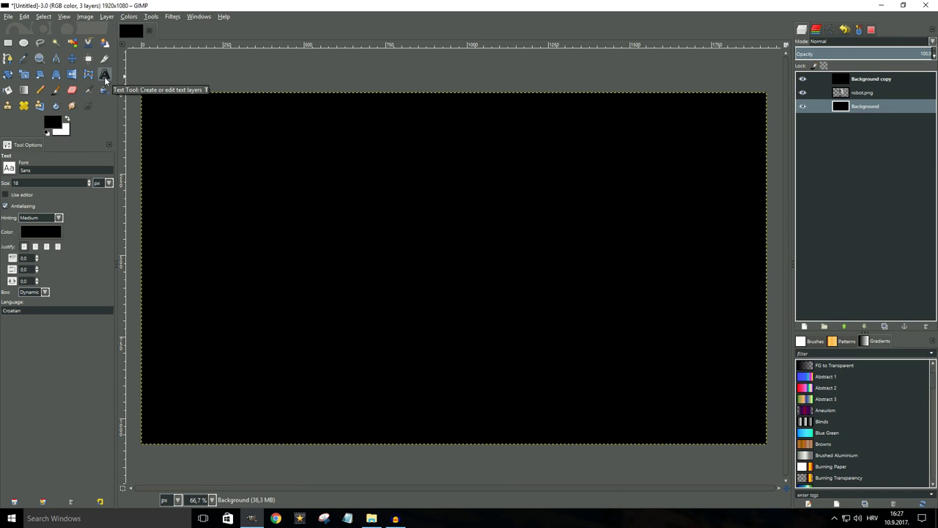
Draw a text box across the whole canvas, then switch to the text-to-binary converter in Chrome.
drag(136, 85, 776, 450)
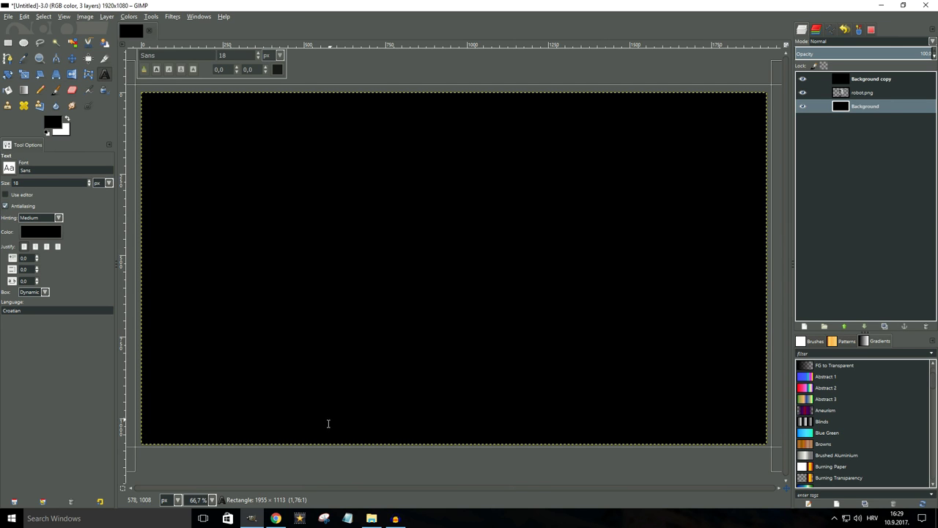
click(276, 519)
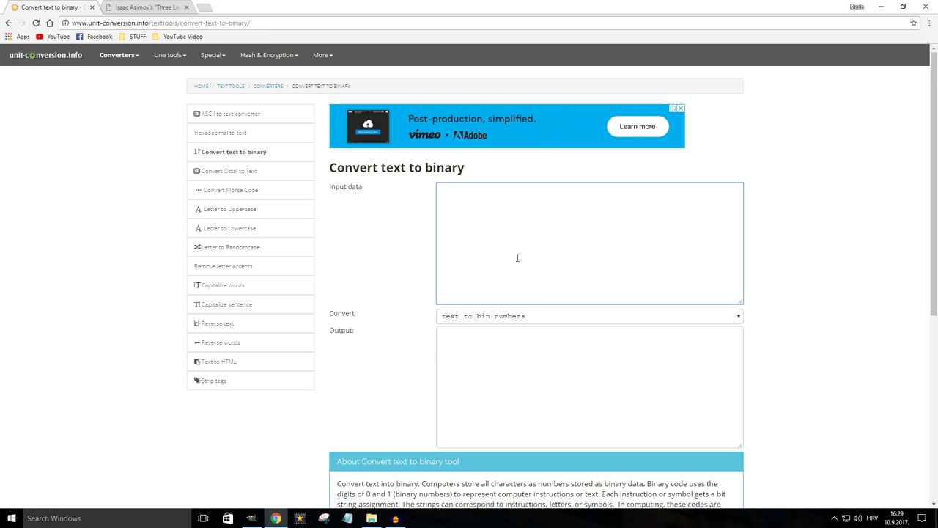
Copy the Three Laws of Robotics and paste them into the text-to-binary converter.
click(154, 8)
drag(384, 119, 31, 81)
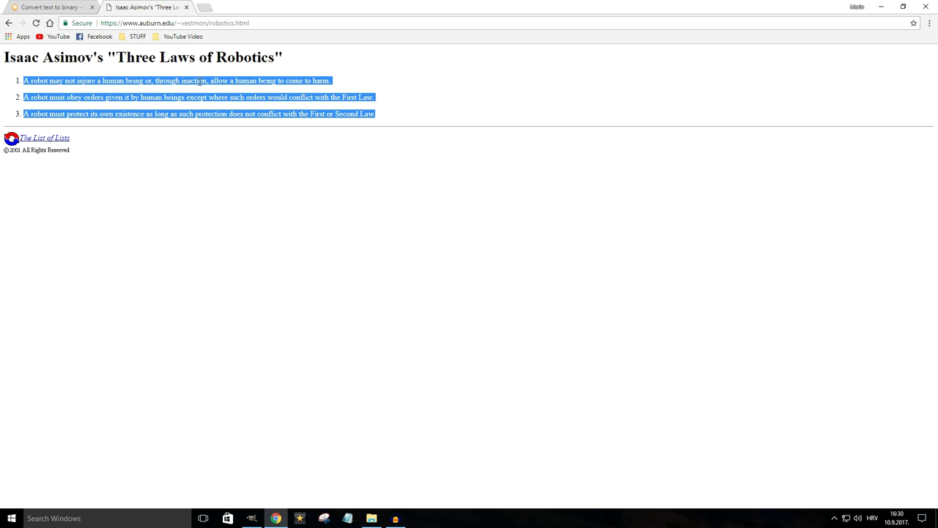
click(84, 6)
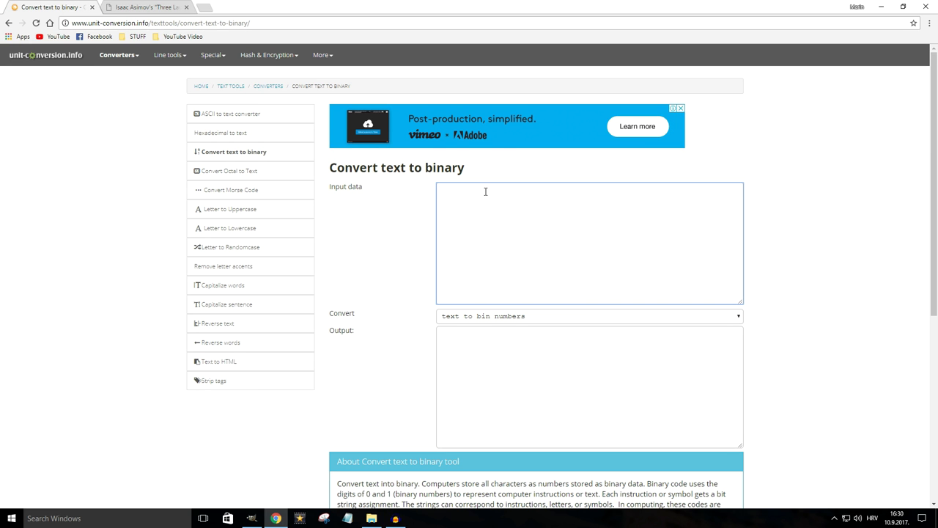
text(A robot may not injure a human being or, through inaction, allow a human being to come to harm. A robot must obey orders given it by human beings except where such orders would conflict with the First Law. A robot must protect its own existence as long as such protection does not conflict with the First or Second Law.)
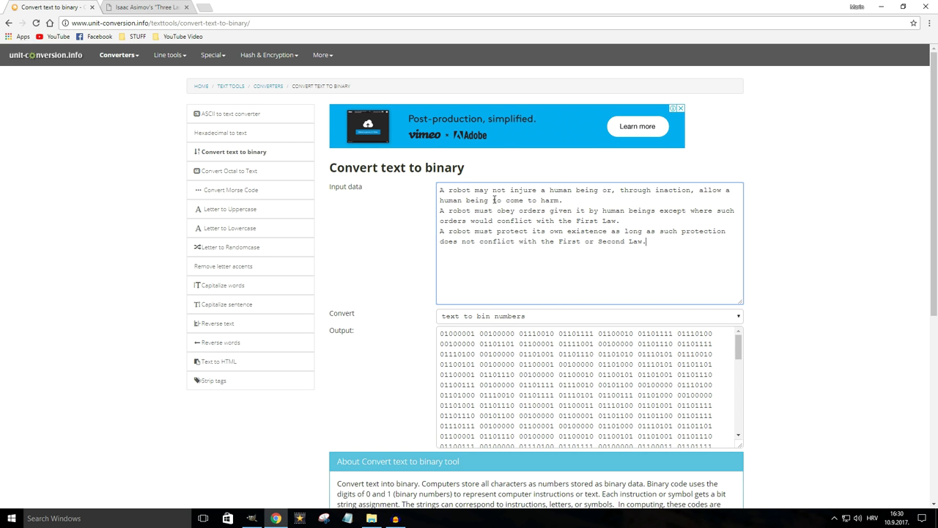
Select the entire binary output and return to GIMP.
click(559, 357)
key(ctrl+a)
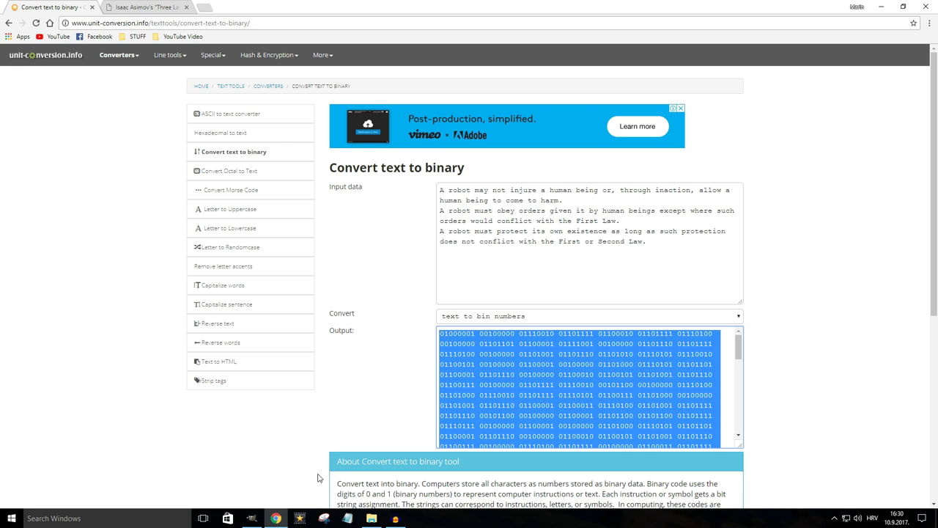
click(251, 518)
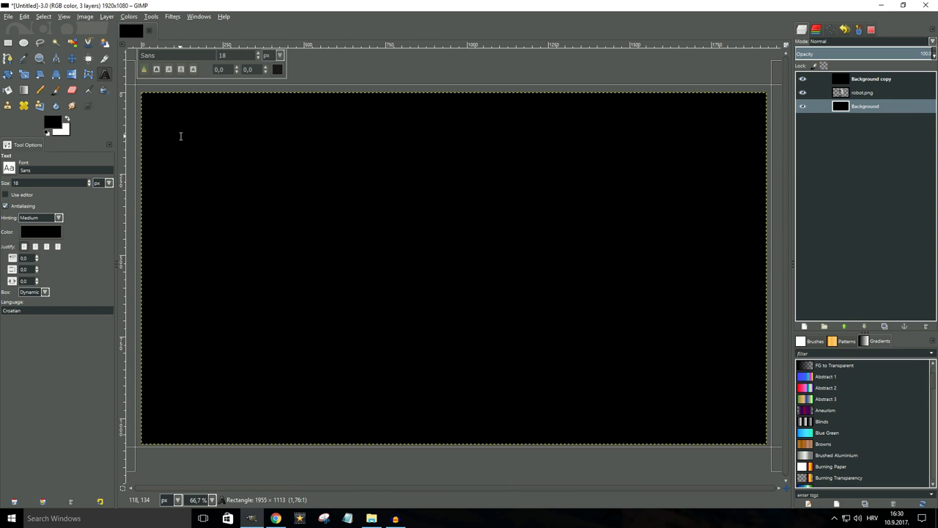
Paste the binary code as a top text layer and colour it white.
key(ctrl+v)
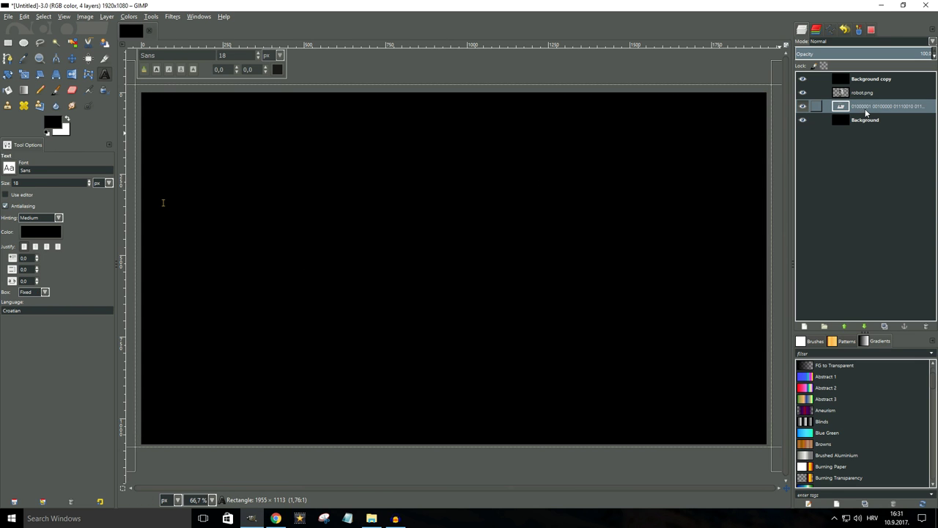
drag(873, 106, 874, 78)
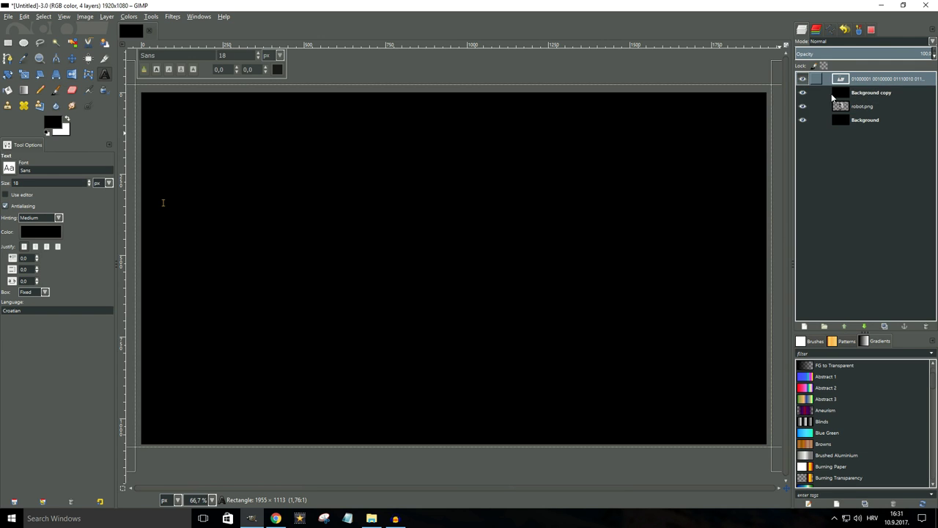
click(47, 228)
click(85, 267)
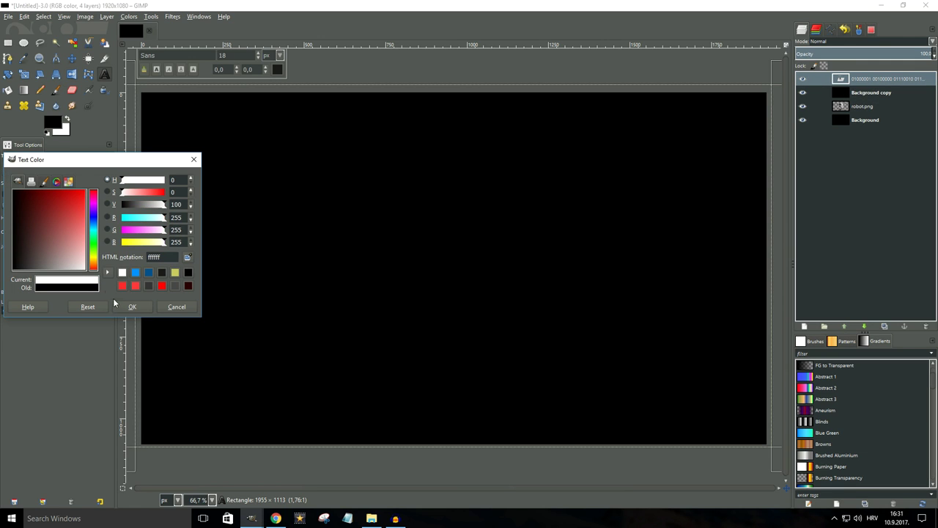
click(133, 306)
Set the binary text to Impact Condensed at size 40.
double_click(45, 171)
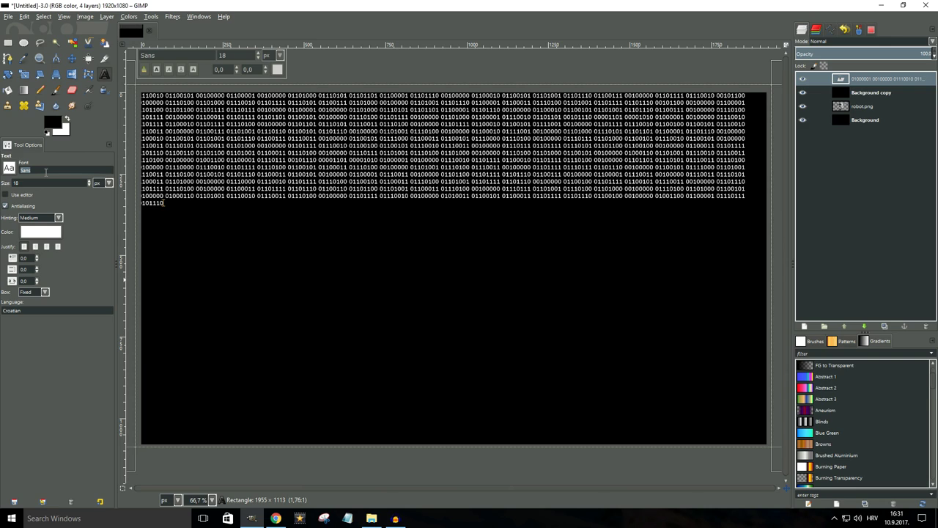
text(Impact)
key(Down)
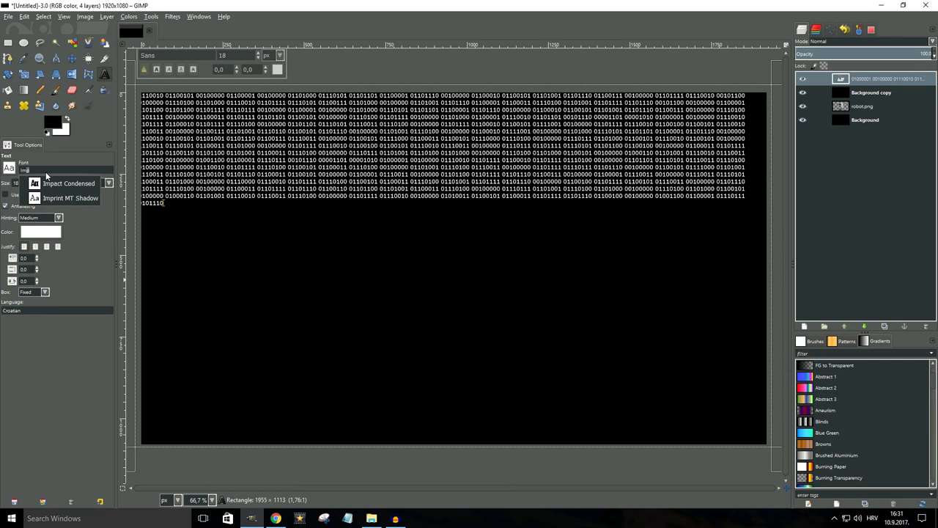
key(Return)
double_click(15, 183)
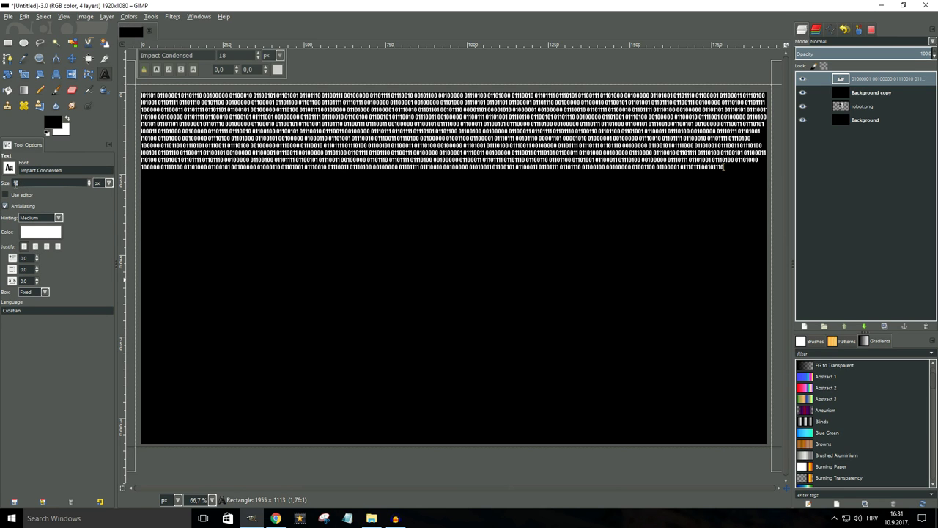
text(40)
key(Return)
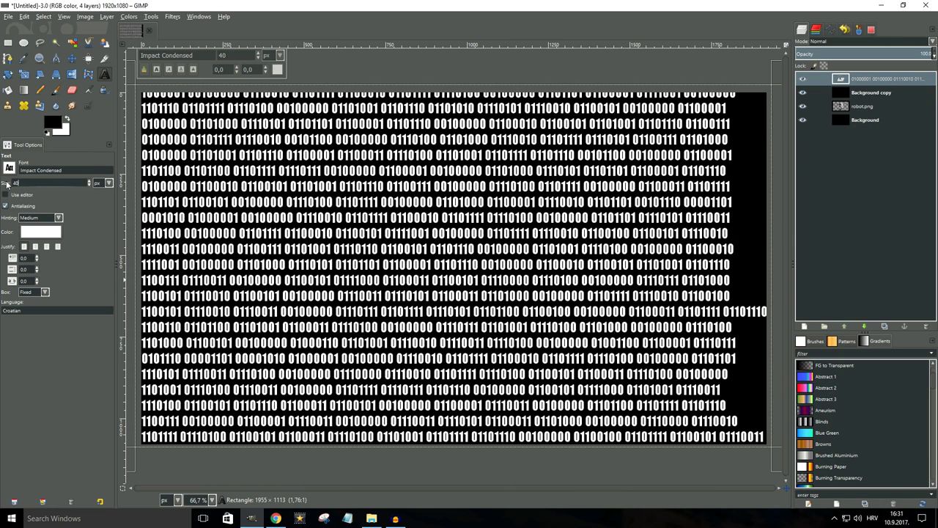
Tighten the line spacing to -10 and paste more binary code to fill the canvas.
scroll(37, 271, down, 8)
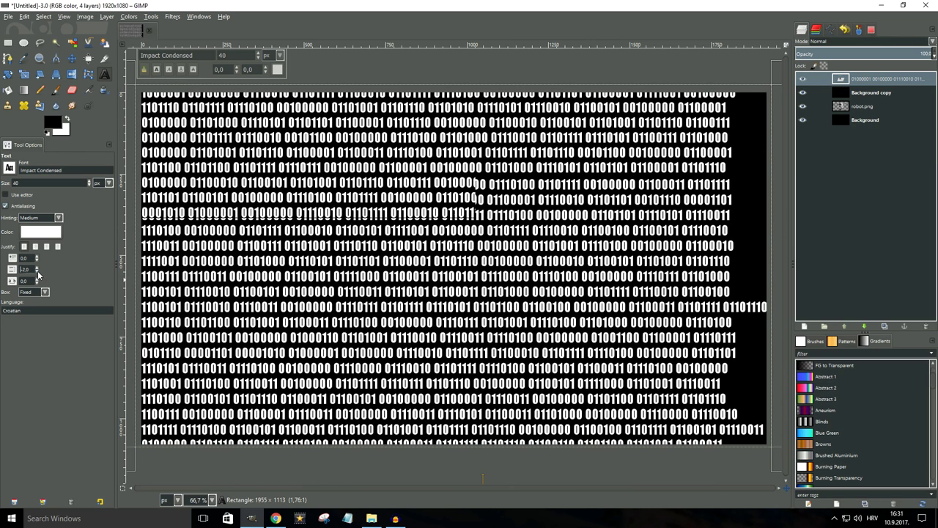
scroll(39, 273, down, 2)
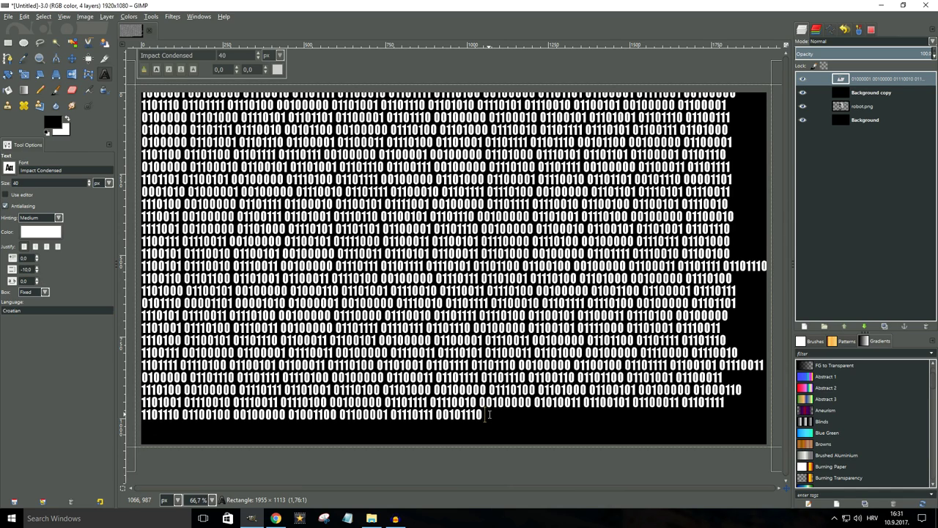
key(ctrl+v)
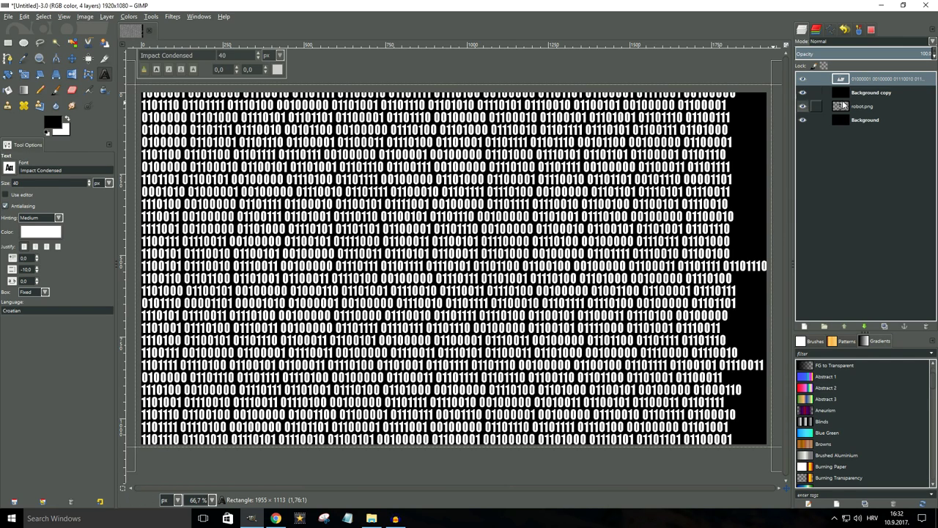
Turn the binary text into a selection via Alpha to Selection and delete the text layer.
right_click(865, 79)
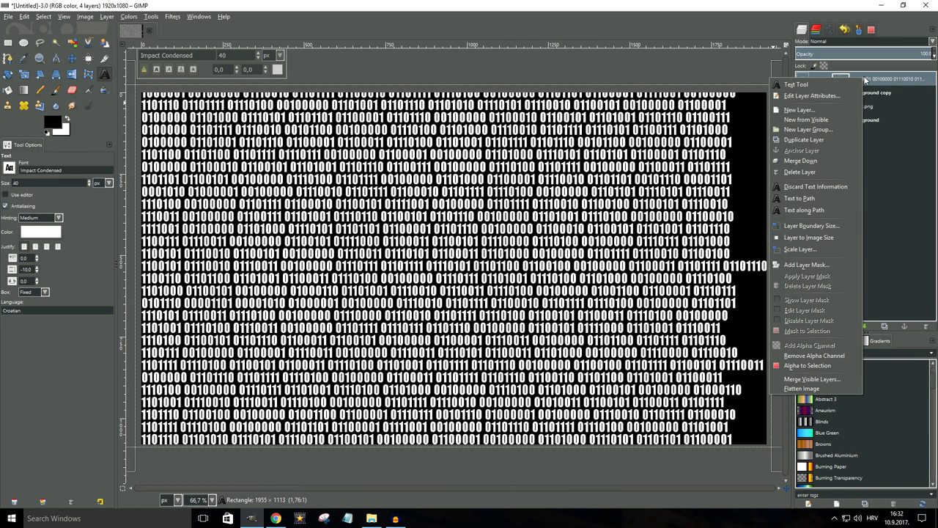
click(806, 365)
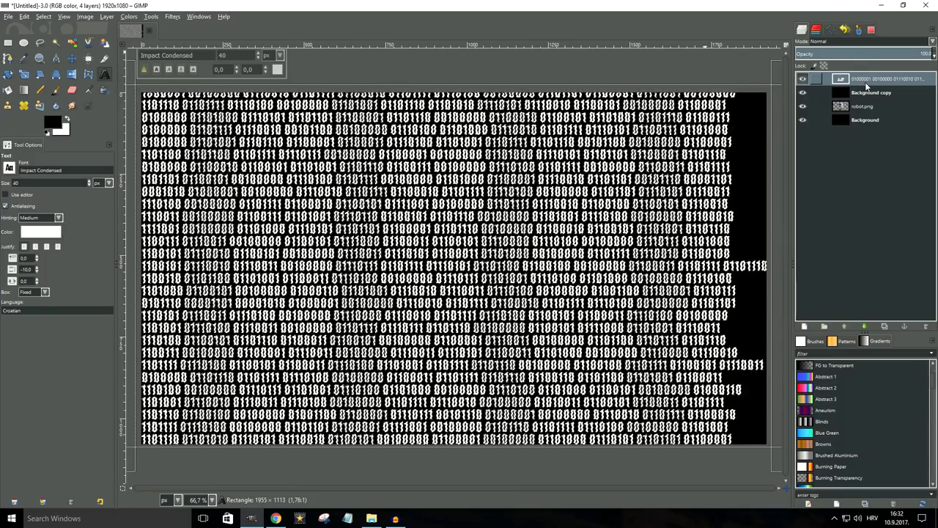
click(927, 328)
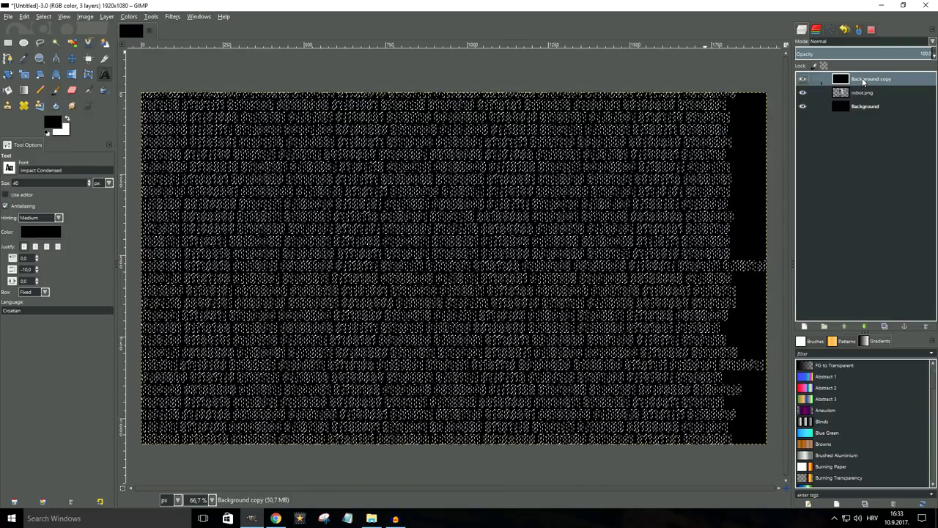
Add an alpha channel to Background copy, erase the text-shaped areas, and clear the selection.
right_click(863, 81)
click(813, 295)
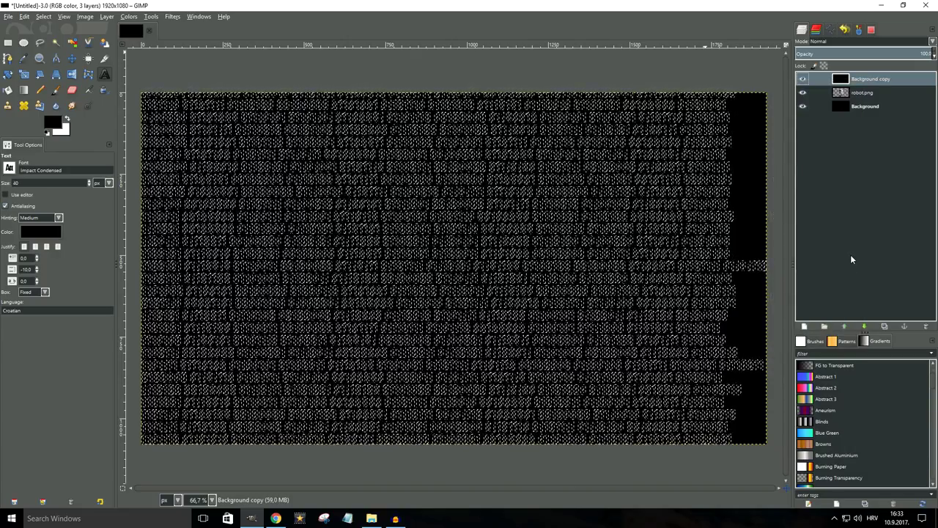
key(Delete)
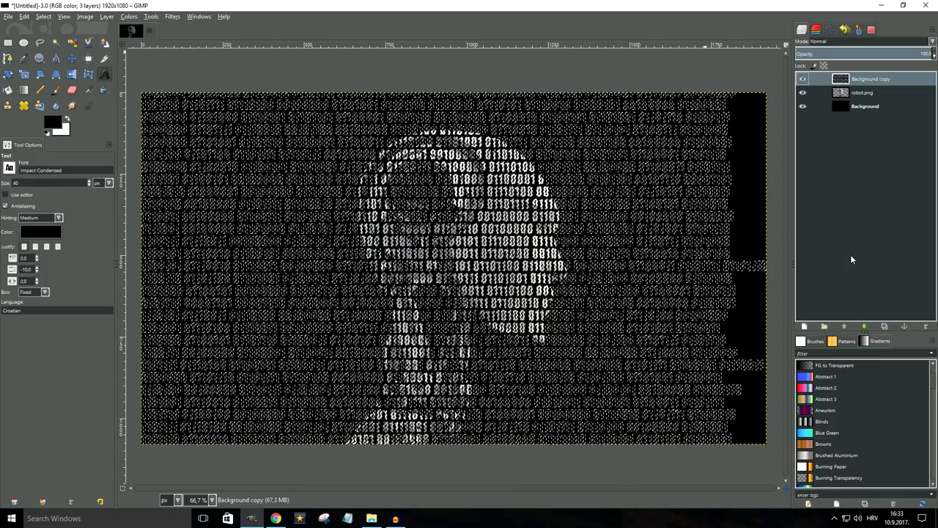
click(44, 16)
click(55, 41)
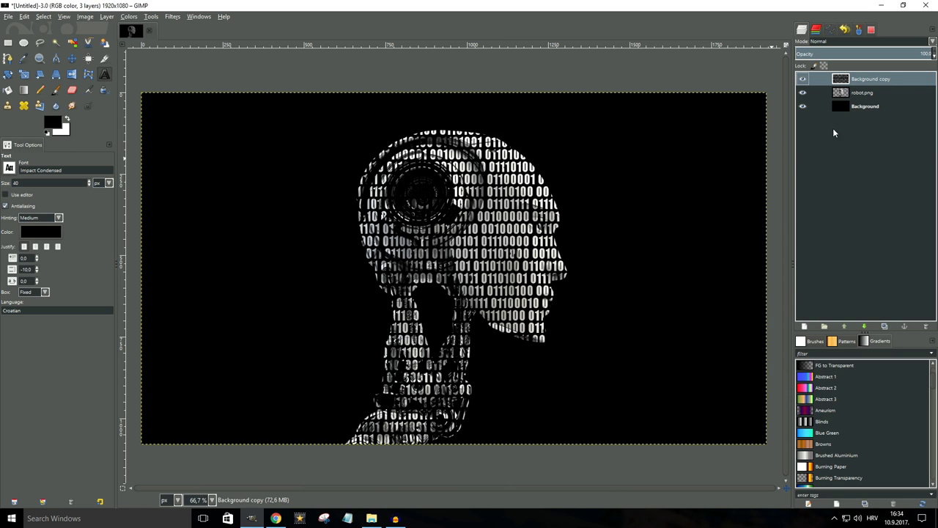
Apply Levels to robot.png with input values 42, 0.88 and 251.
click(861, 96)
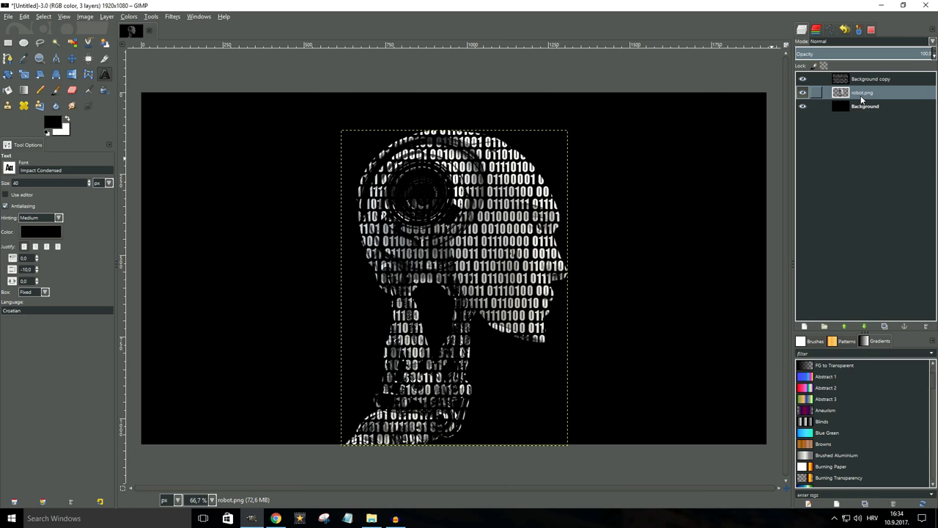
click(128, 17)
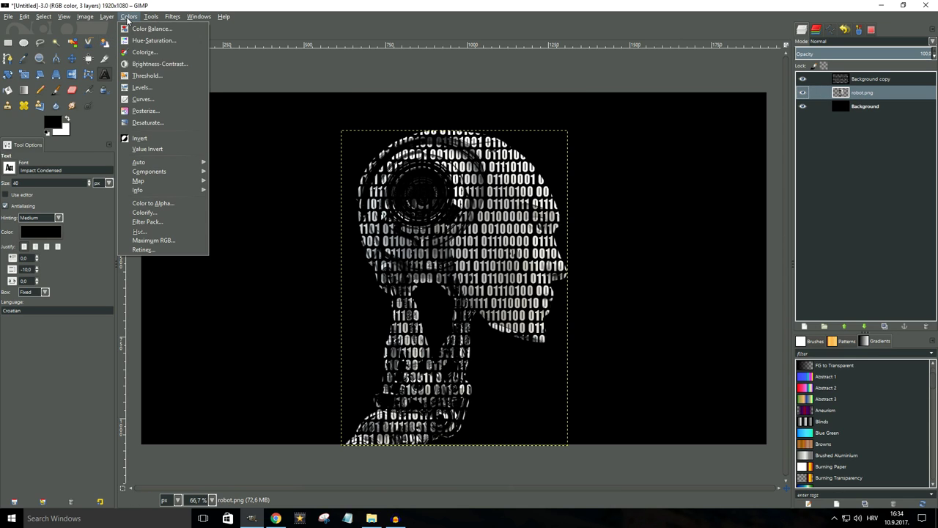
click(142, 87)
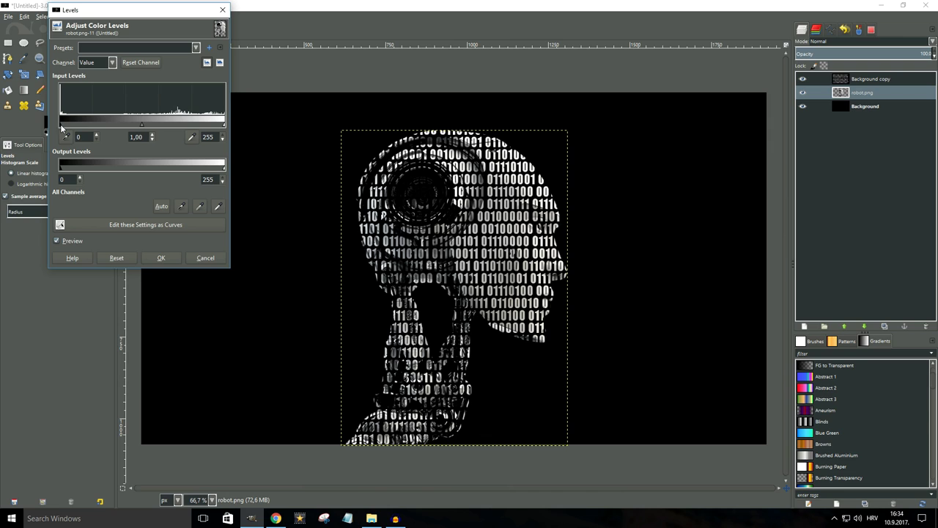
drag(62, 128, 68, 137)
drag(207, 125, 232, 135)
drag(68, 125, 91, 130)
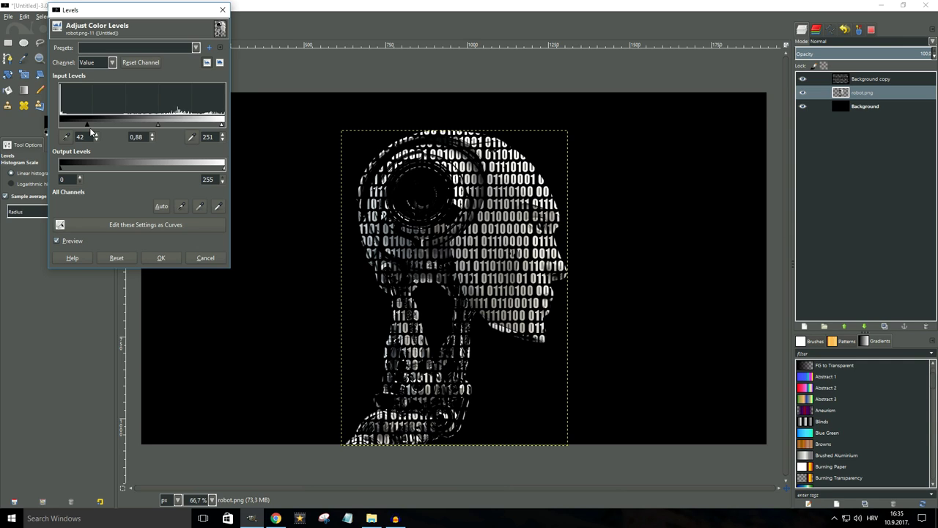
click(162, 259)
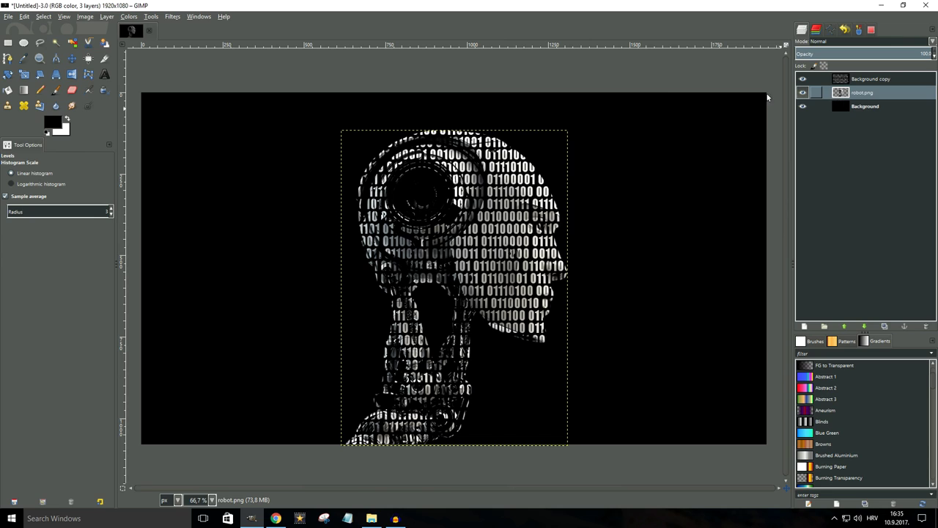
Apply Curves to robot.png, moving the Green channel's bottom-left point right to x 34.
click(130, 16)
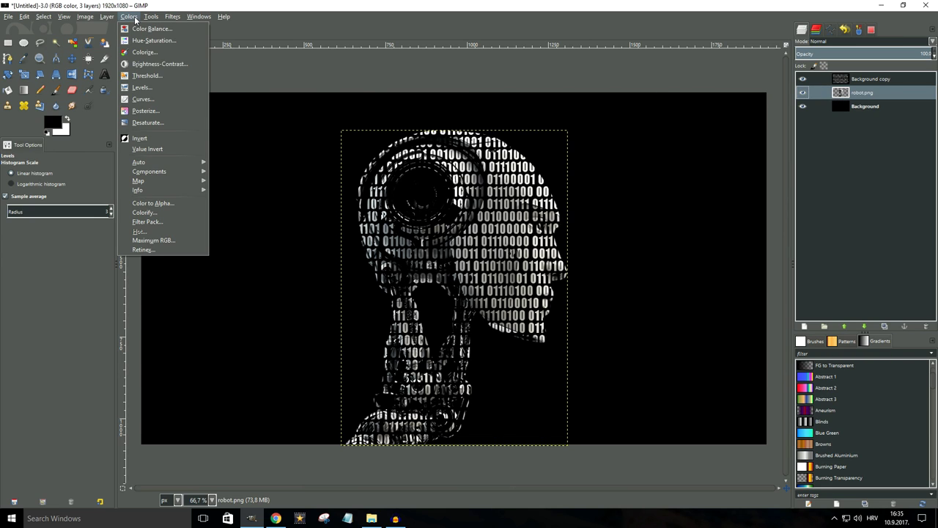
click(143, 99)
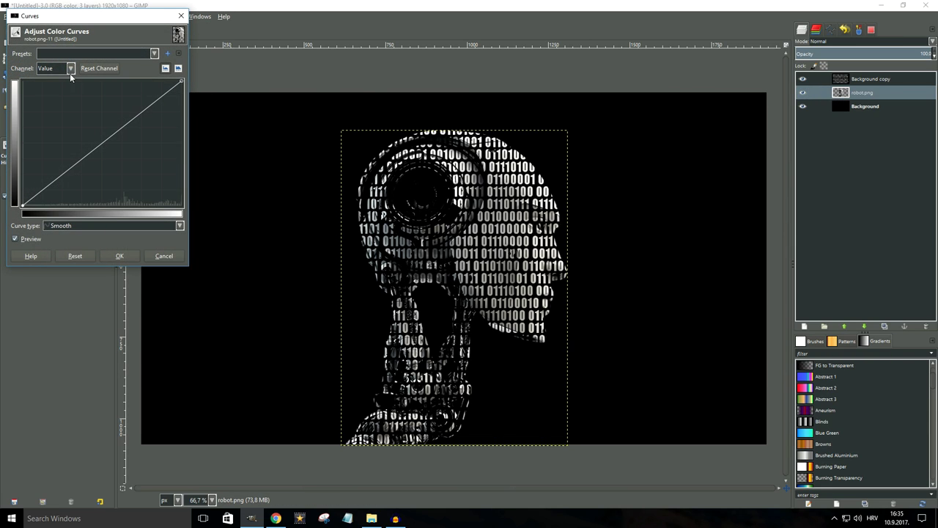
click(71, 69)
click(57, 100)
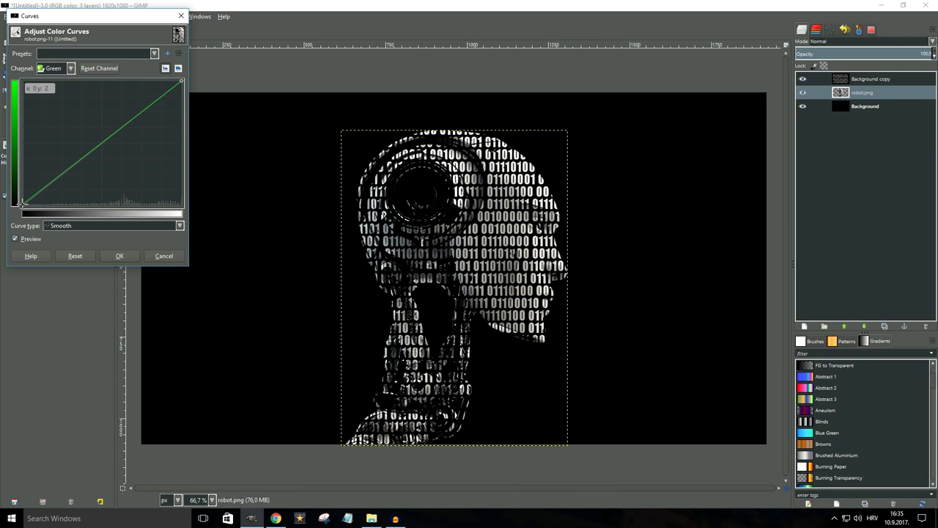
mouse_move(22, 203)
mouse_down()
mouse_move(48, 183)
mouse_move(35, 212)
mouse_up()
click(127, 256)
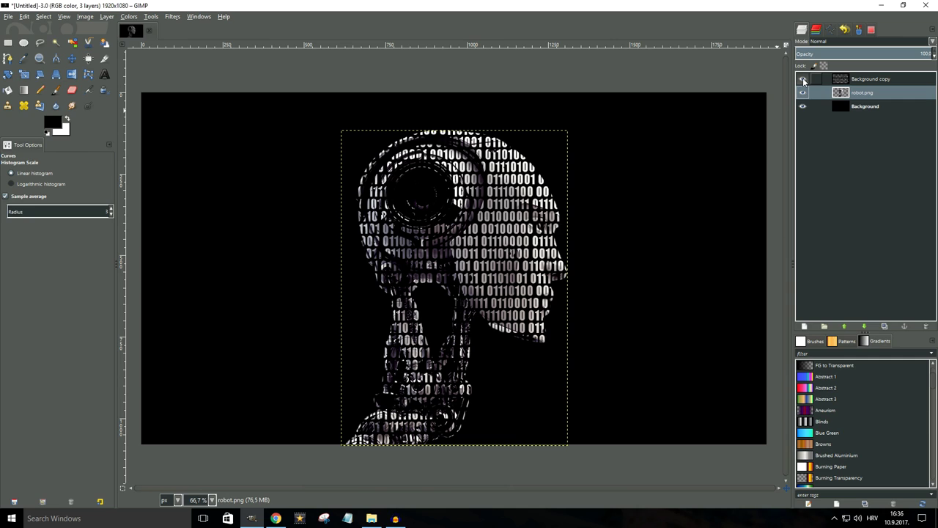
Hide the Background copy layer and add a transparent layer named Layer above robot.png.
click(804, 79)
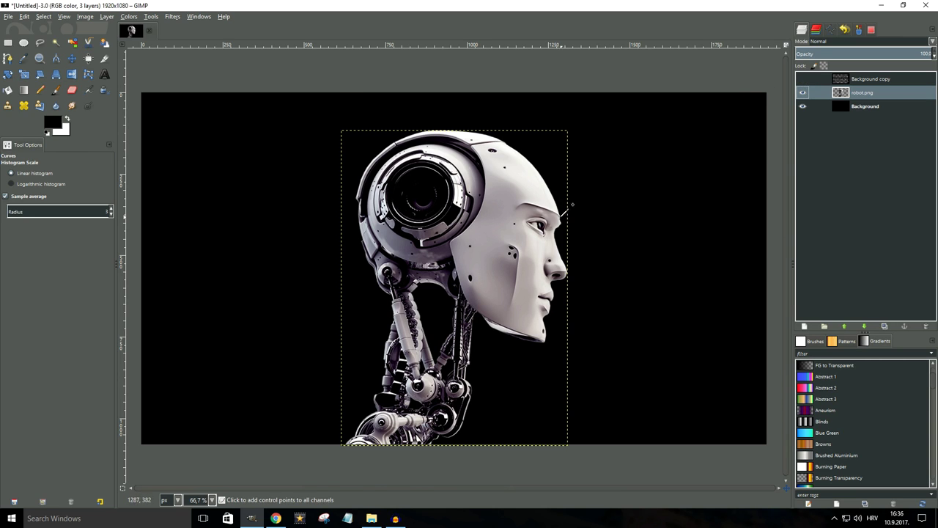
scroll(551, 220, up, 2)
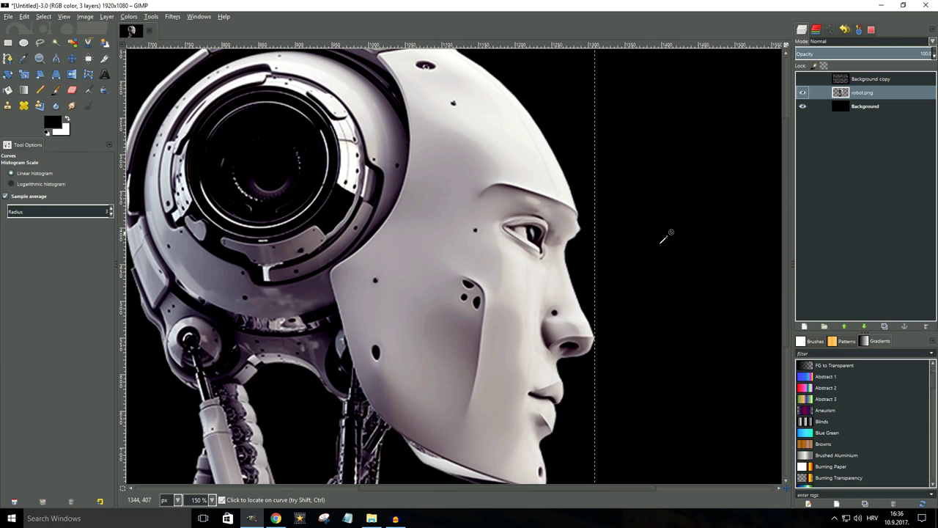
click(805, 326)
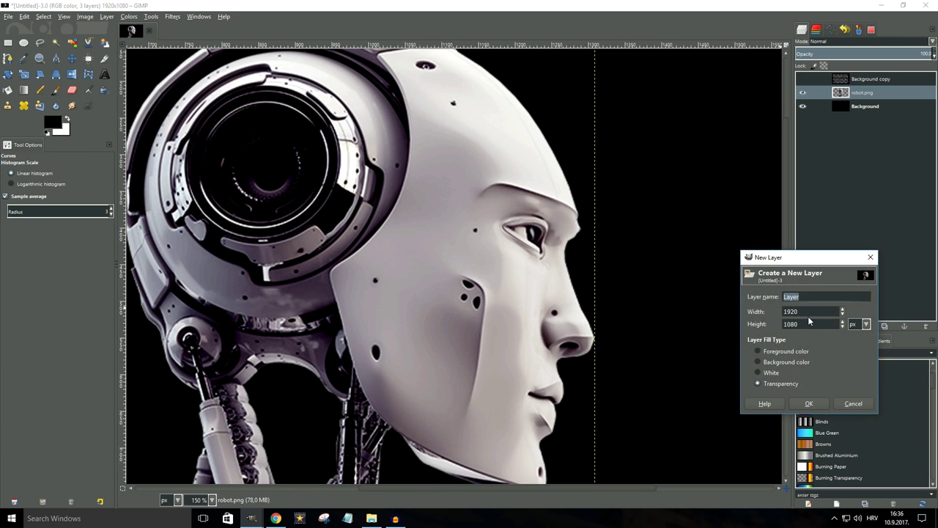
click(826, 402)
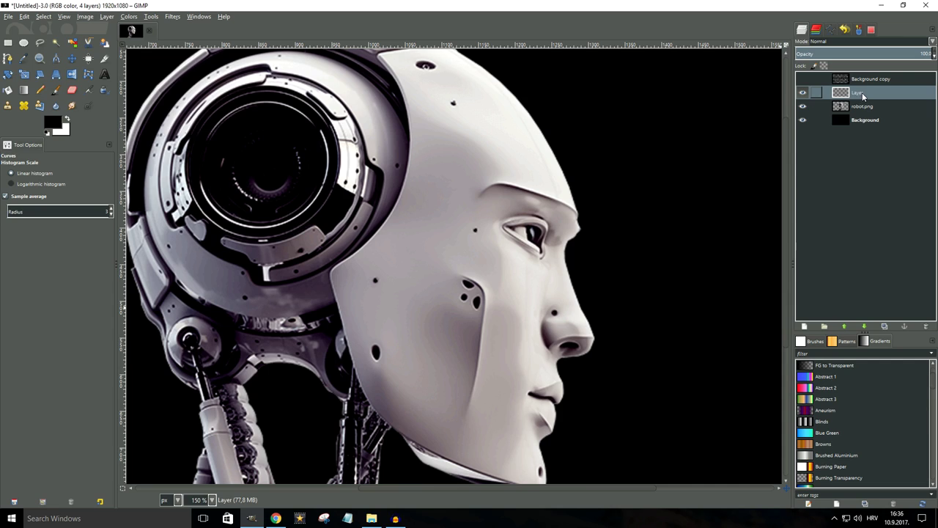
click(856, 106)
click(857, 93)
Set up the Paintbrush with a slightly smaller 2. Hardness 075 brush and blue 0191ff foreground.
click(56, 89)
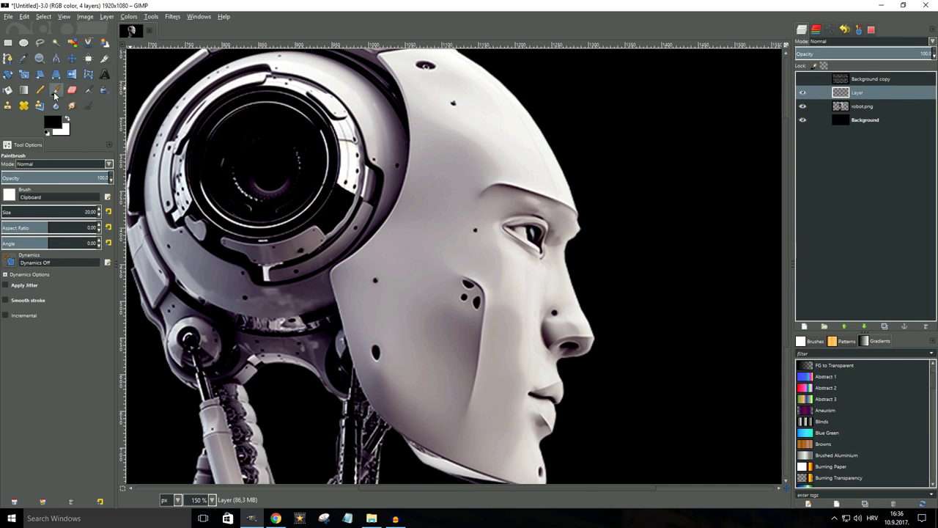
click(9, 195)
click(32, 228)
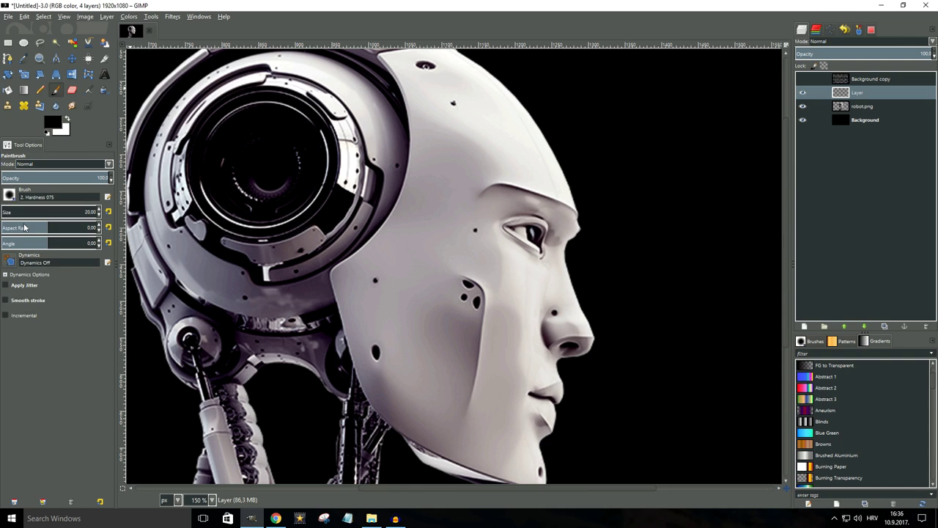
drag(8, 212, 6, 212)
click(55, 129)
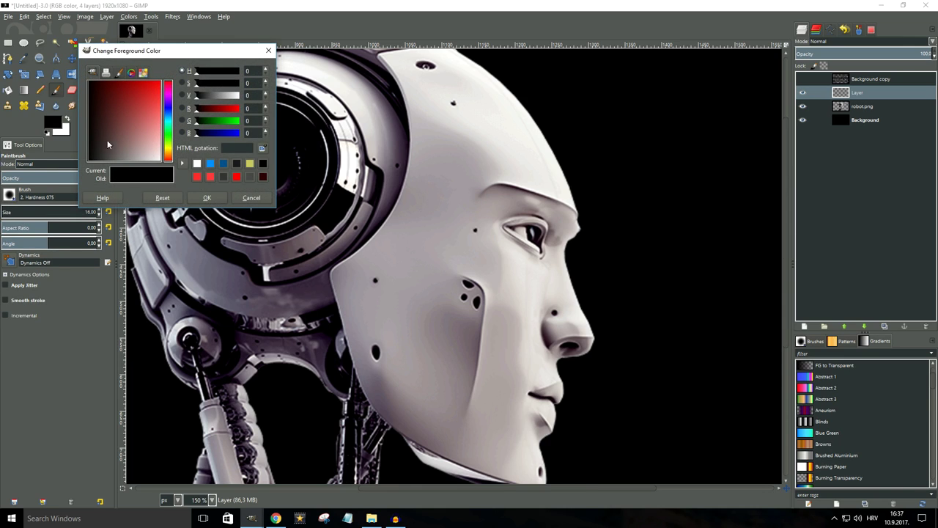
click(211, 165)
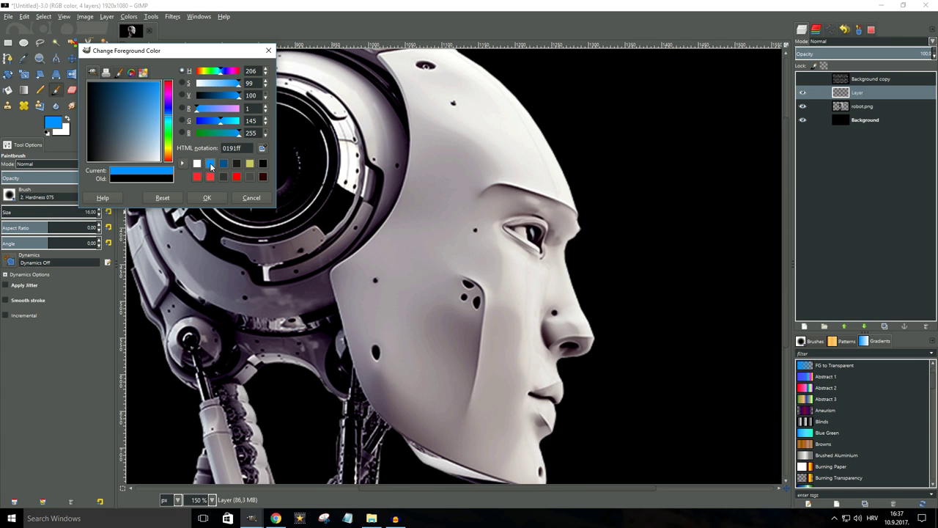
click(207, 197)
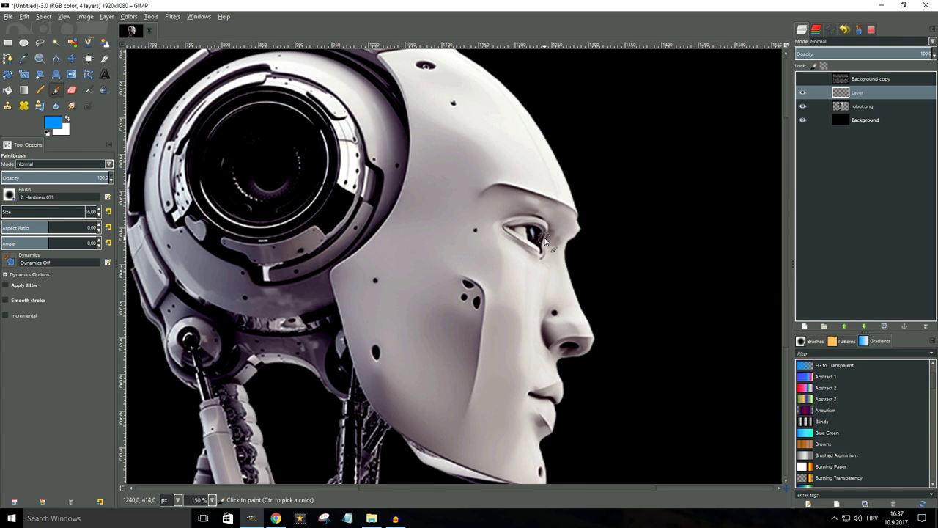
Paint the robot's eye iris bright blue on the new Layer.
ctrl+scroll(544, 240, up, 4)
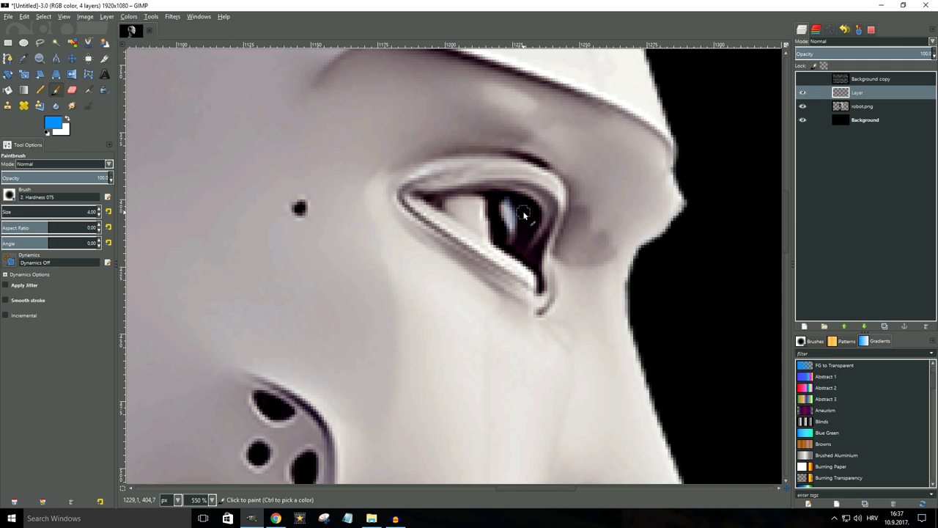
mouse_move(523, 214)
mouse_down()
mouse_move(507, 249)
mouse_move(497, 200)
mouse_move(505, 241)
mouse_move(499, 223)
mouse_move(525, 237)
mouse_move(520, 204)
mouse_move(532, 214)
mouse_move(521, 248)
mouse_move(515, 206)
mouse_up()
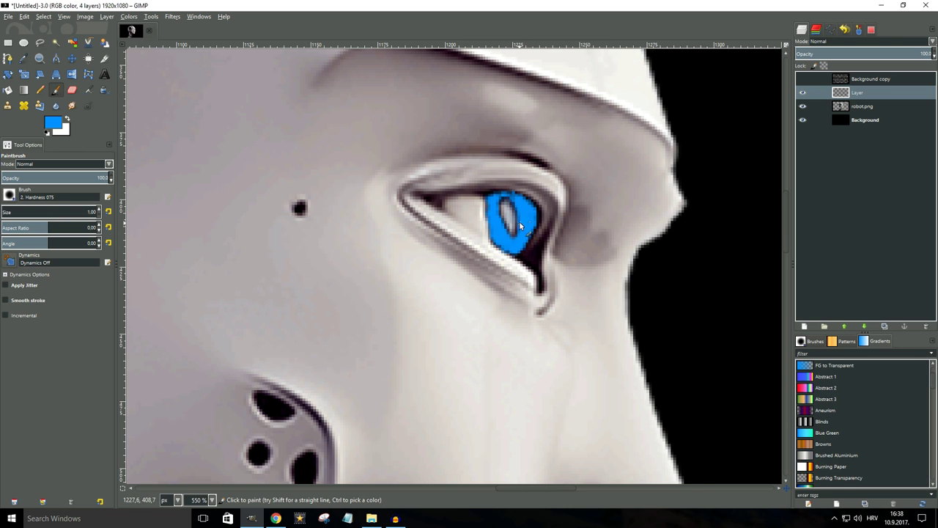
scroll(506, 207, down, 1)
scroll(484, 201, up, 1)
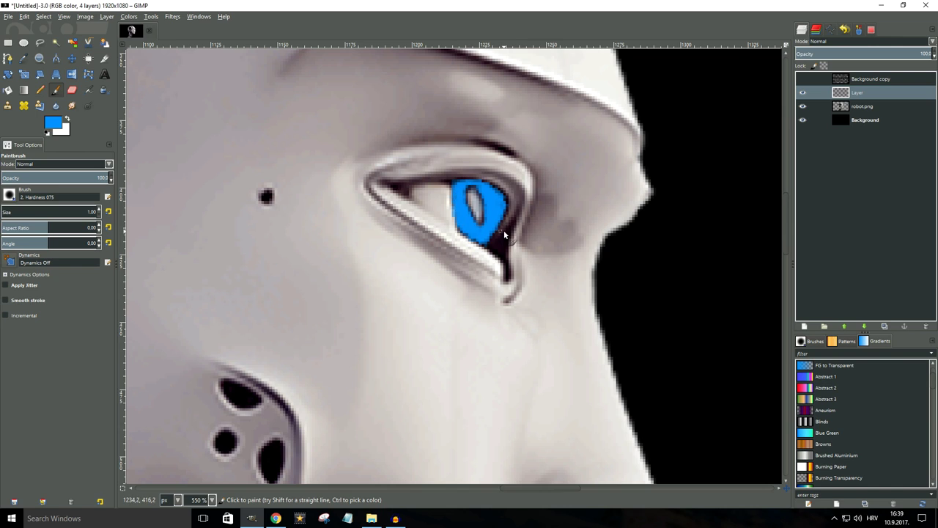
scroll(512, 220, down, 4)
scroll(514, 220, down, 1)
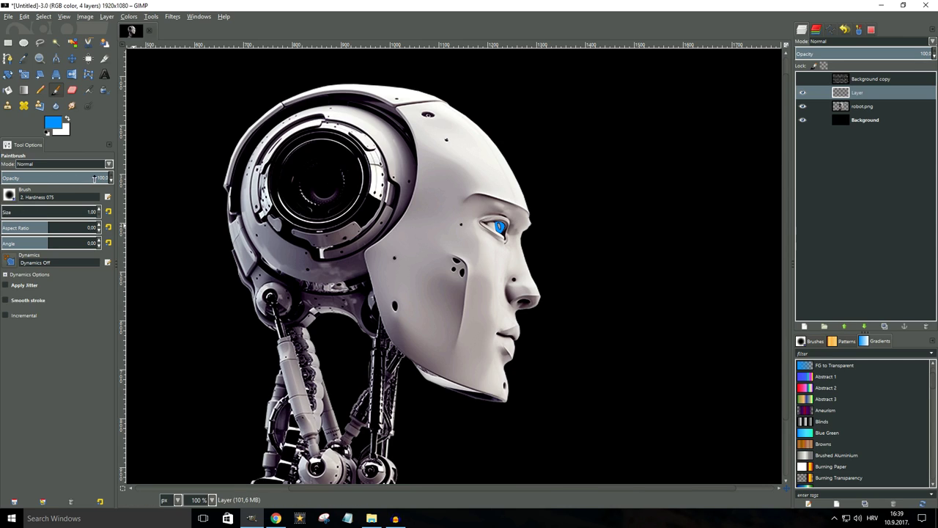
With brush opacity about 40 and size about 155, paint a soft blue glow around eye and brow.
drag(99, 177, 38, 179)
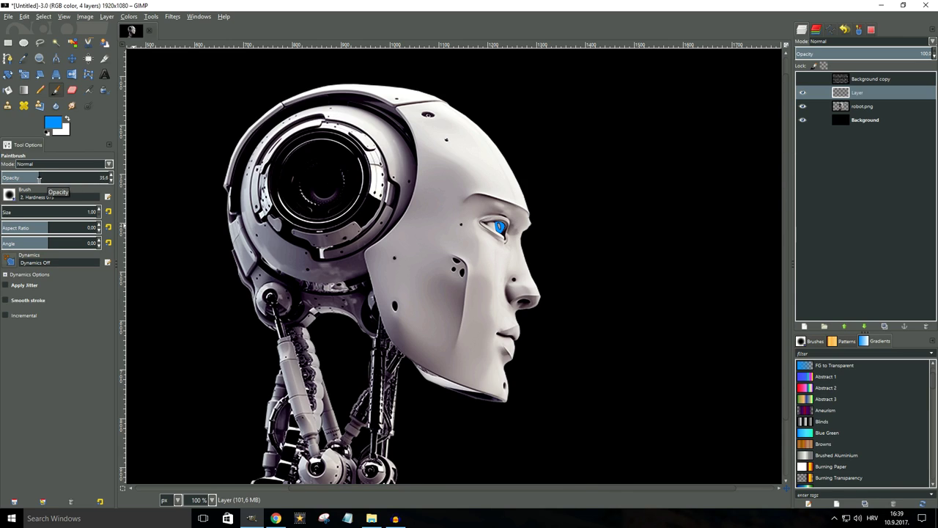
drag(6, 212, 18, 212)
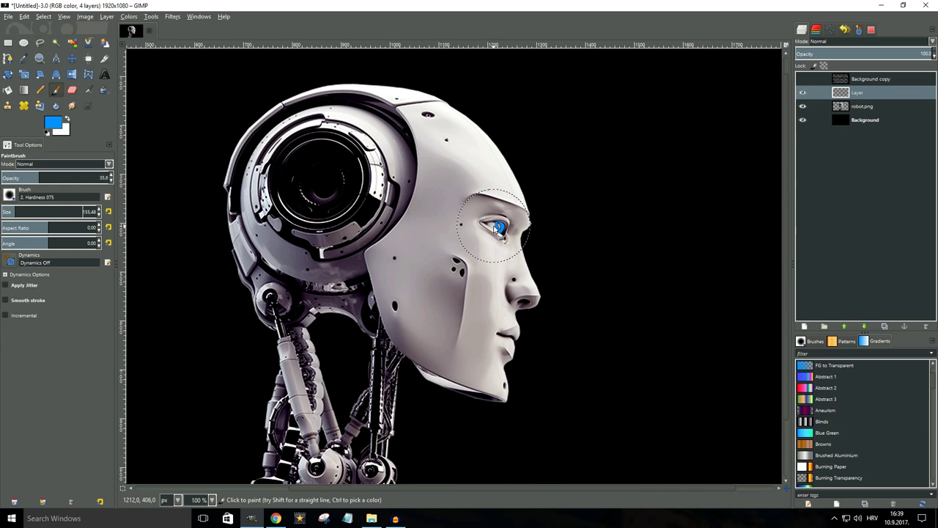
scroll(499, 235, up, 1)
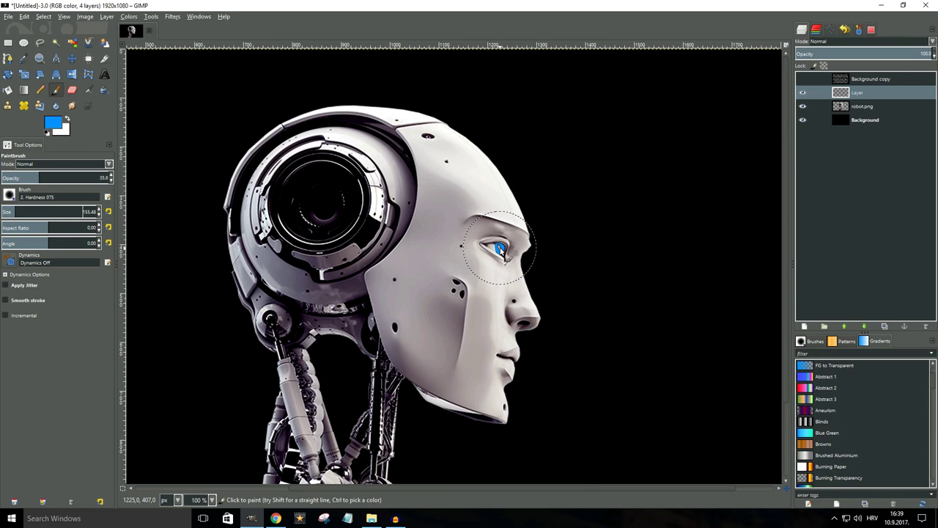
drag(499, 249, 499, 251)
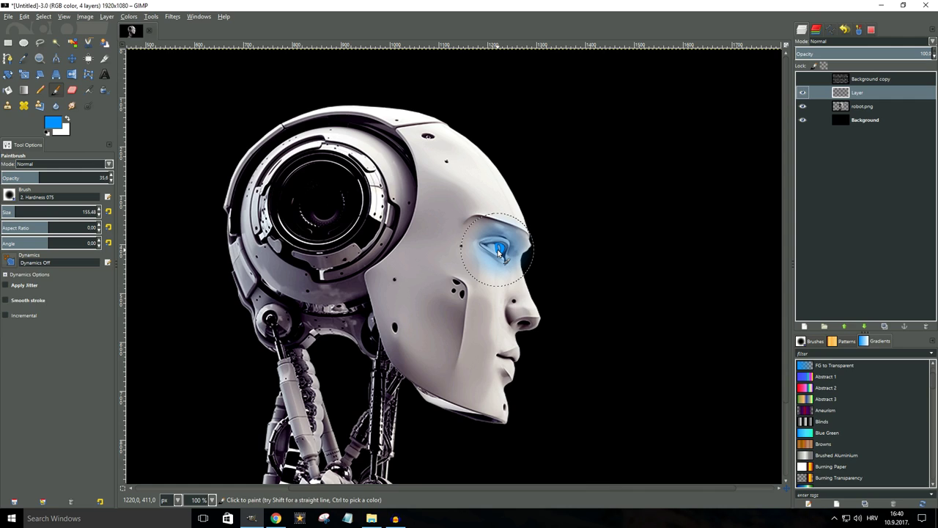
key(ctrl+z)
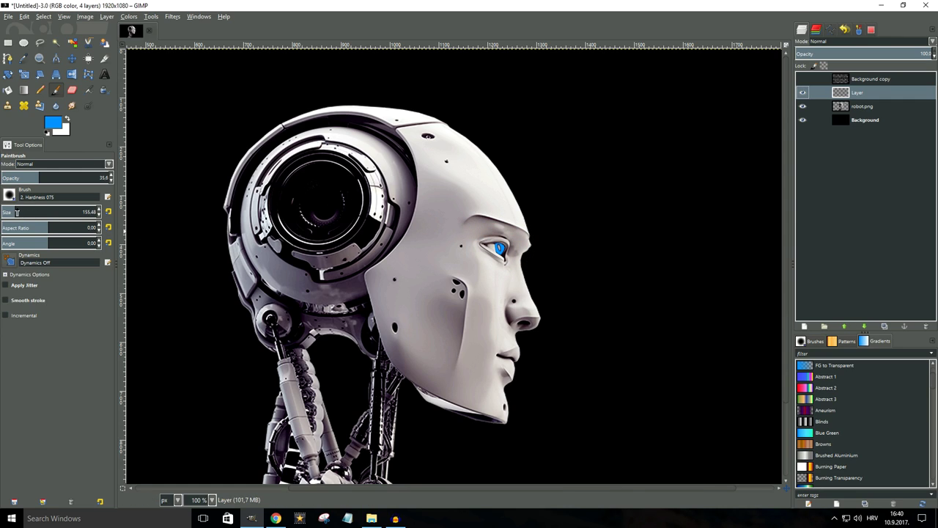
drag(17, 212, 29, 212)
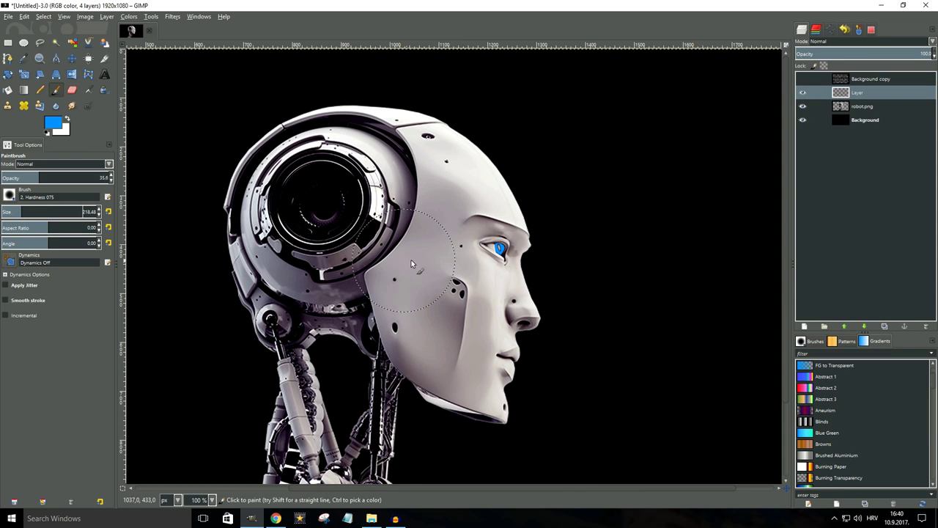
click(500, 247)
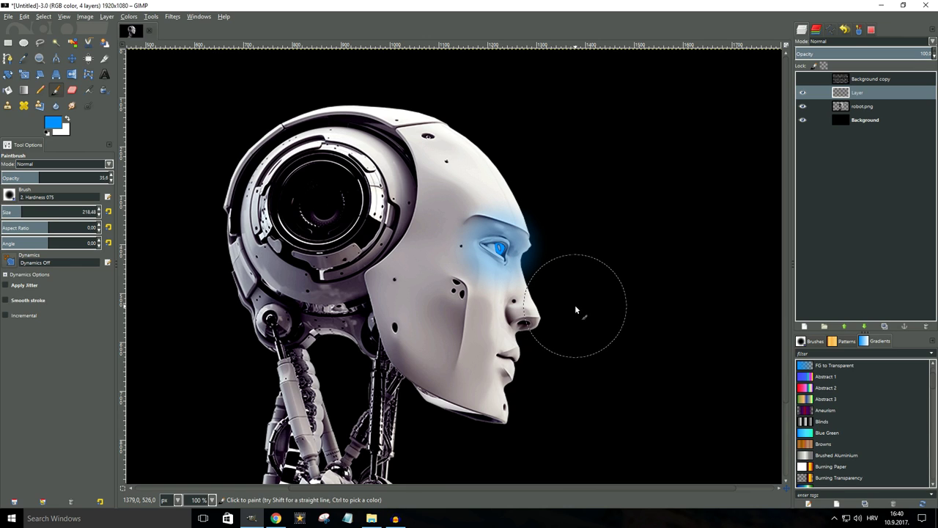
scroll(575, 309, up, 1)
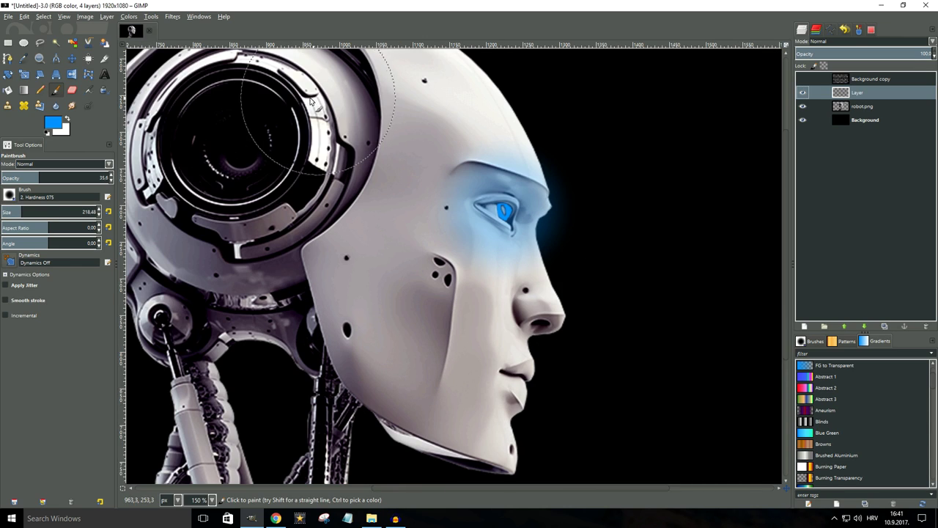
Erase stray glow past the face edge with a smaller Eraser, then show Background copy again.
click(73, 90)
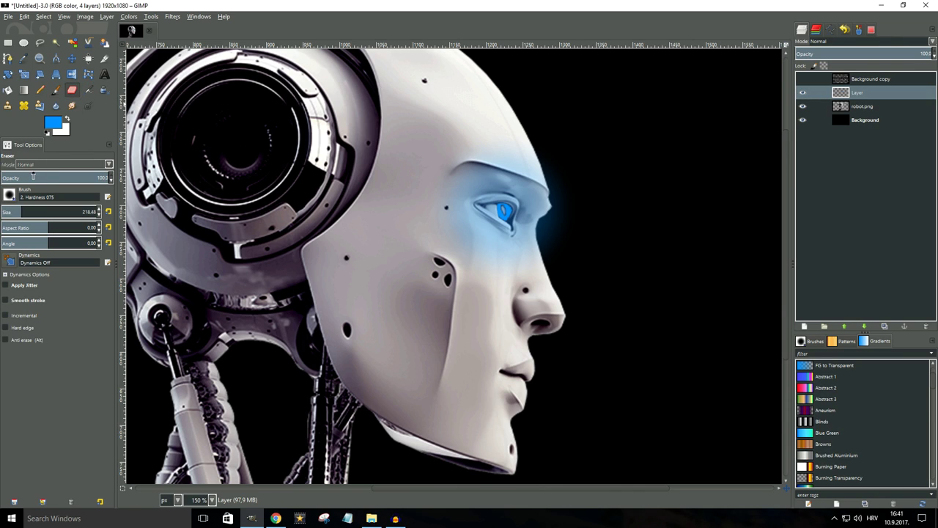
drag(18, 213, 15, 212)
scroll(563, 237, up, 1)
scroll(564, 241, up, 2)
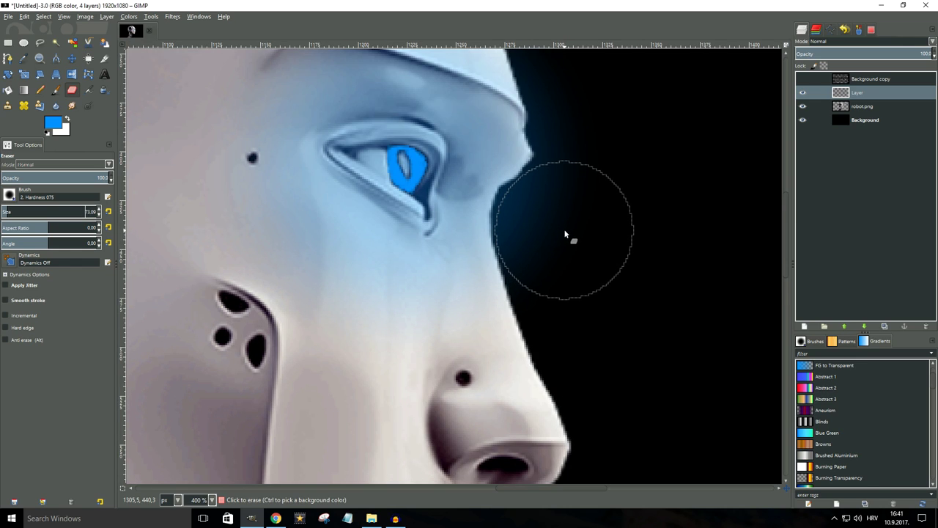
mouse_move(564, 229)
mouse_down()
mouse_move(609, 132)
mouse_move(598, 127)
mouse_move(555, 225)
mouse_up()
scroll(555, 225, down, 1)
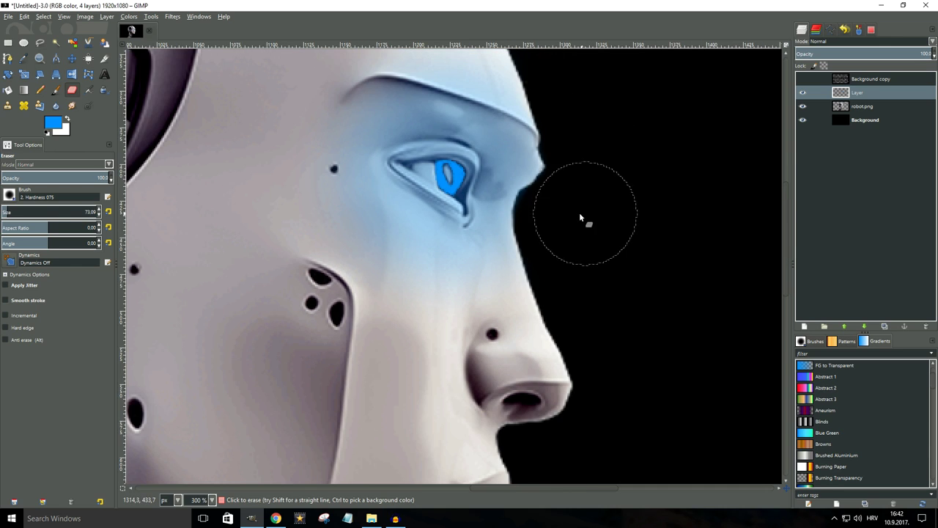
scroll(573, 218, down, 4)
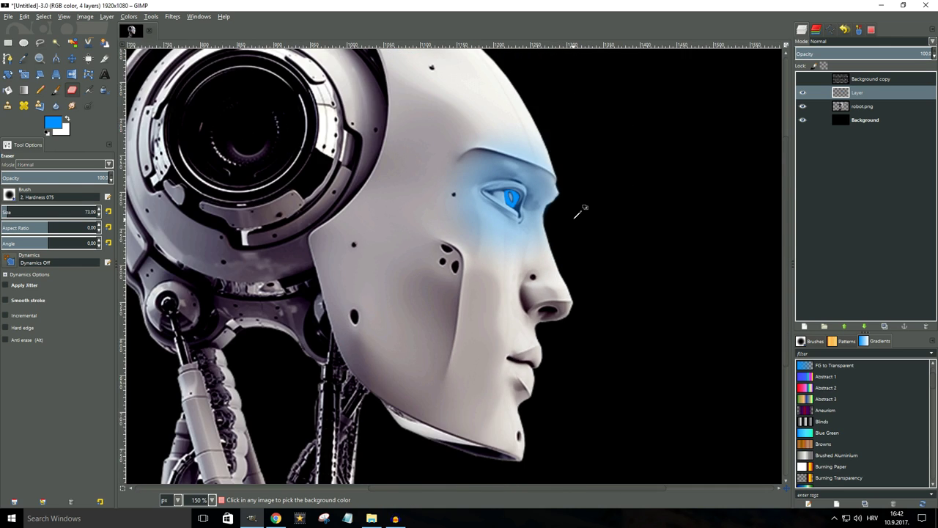
click(803, 79)
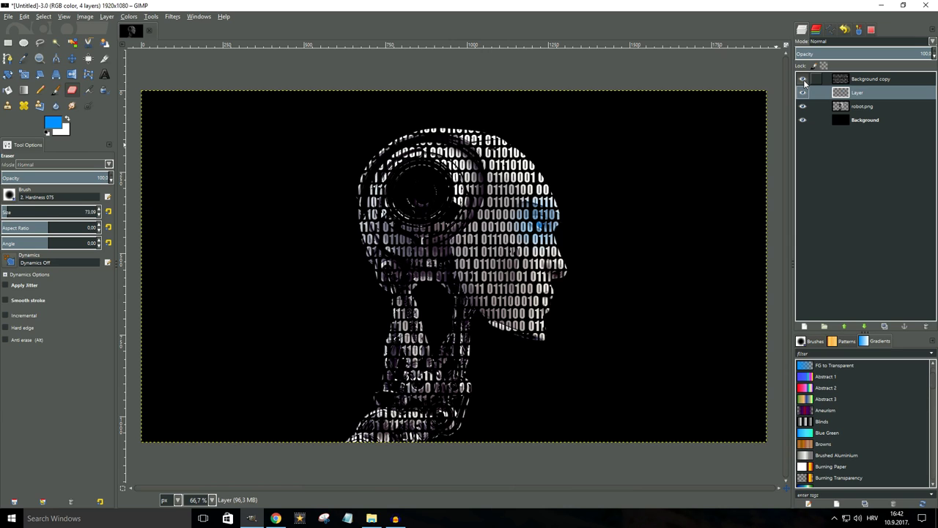
Add a new transparent layer, Layer #1, and move it to the top of the stack.
click(804, 327)
click(813, 404)
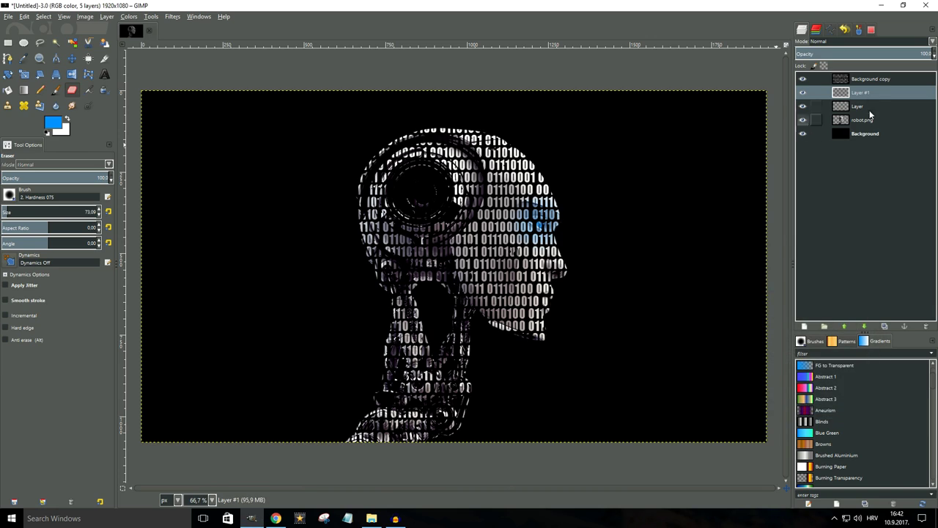
drag(859, 93, 867, 79)
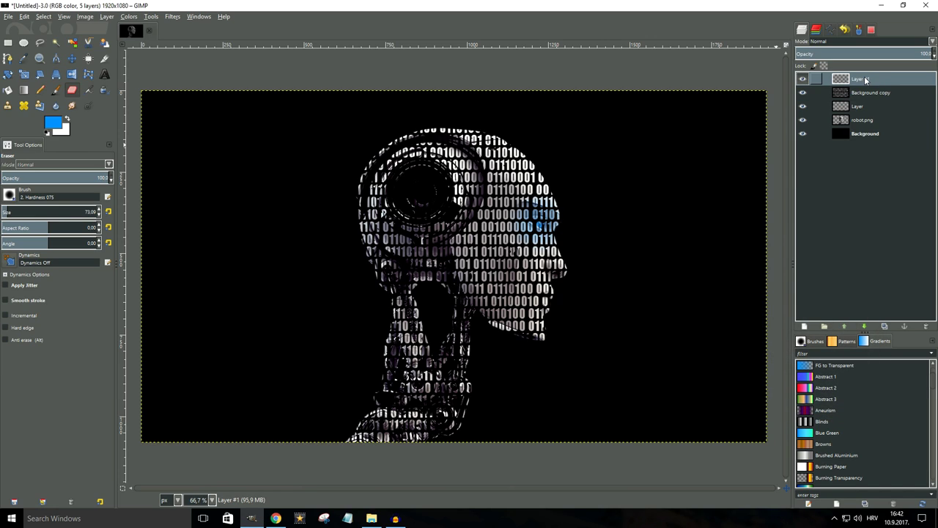
Turn robot.png's alpha channel into a selection and convert that selection to a path.
click(865, 122)
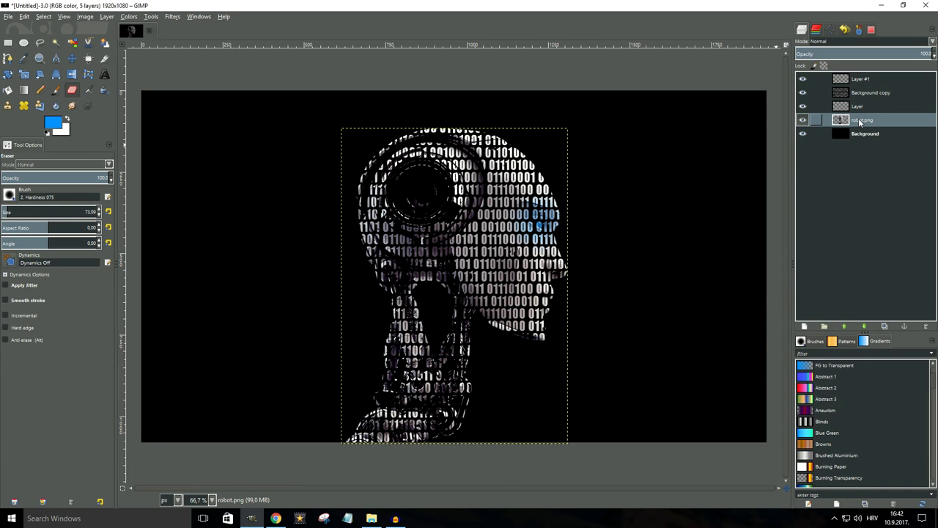
right_click(860, 122)
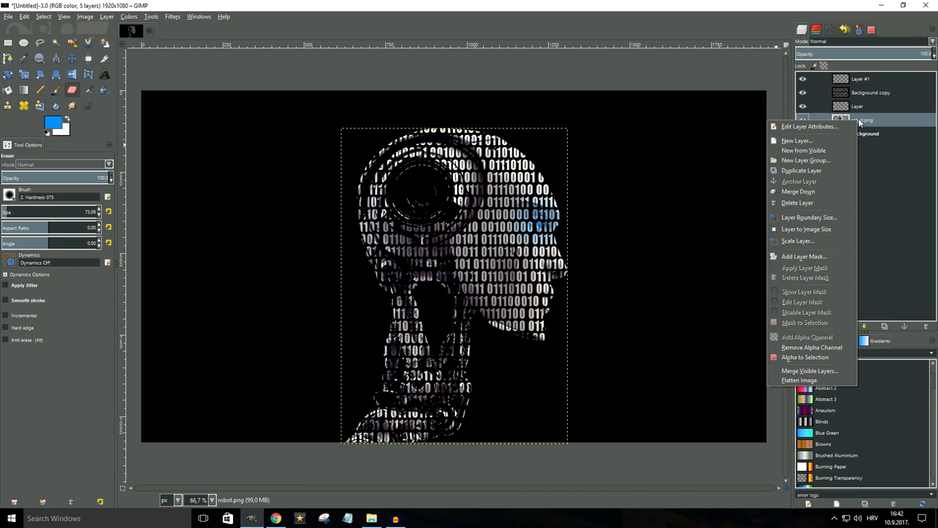
click(805, 357)
click(44, 17)
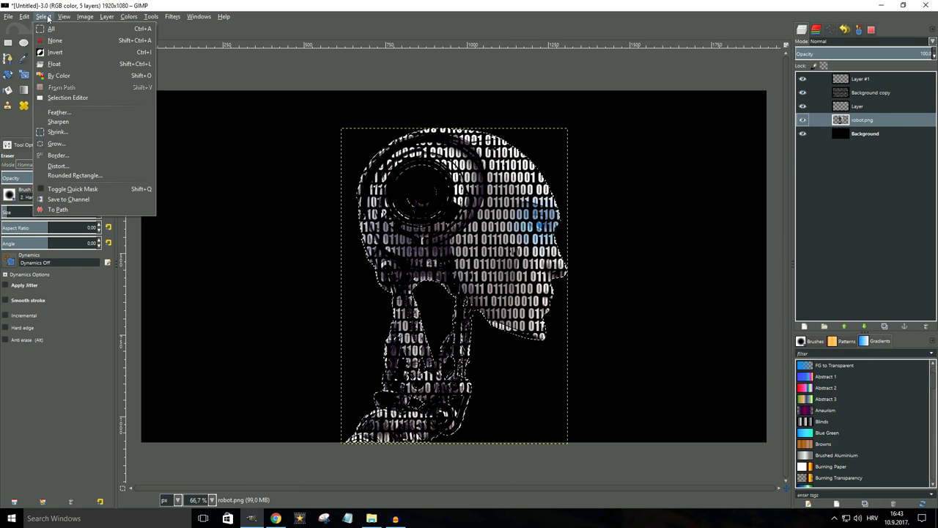
click(59, 210)
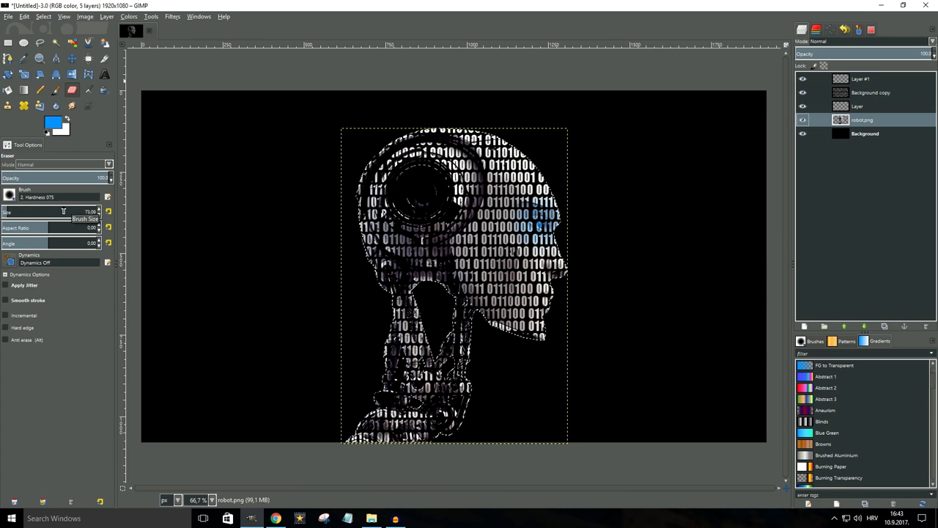
click(44, 17)
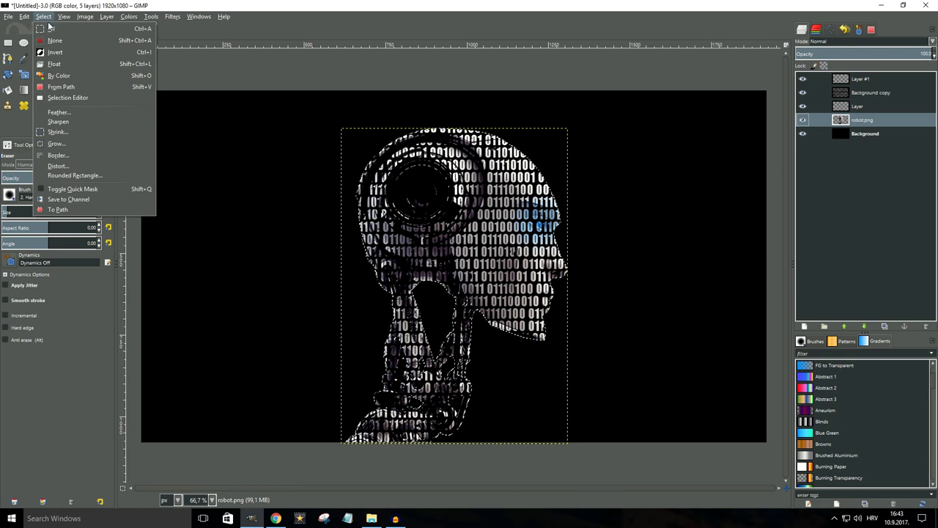
click(71, 113)
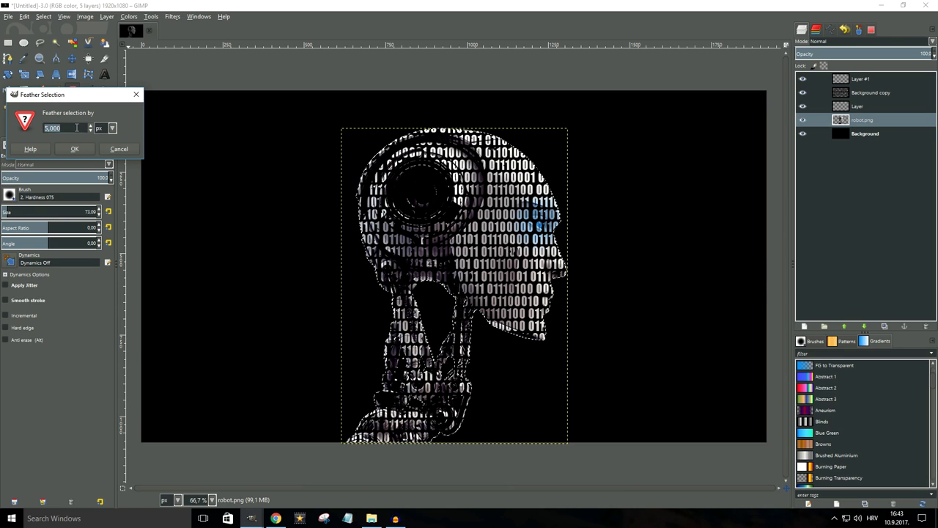
Feather the robot selection by 20 px and make white the foreground colour.
text(20)
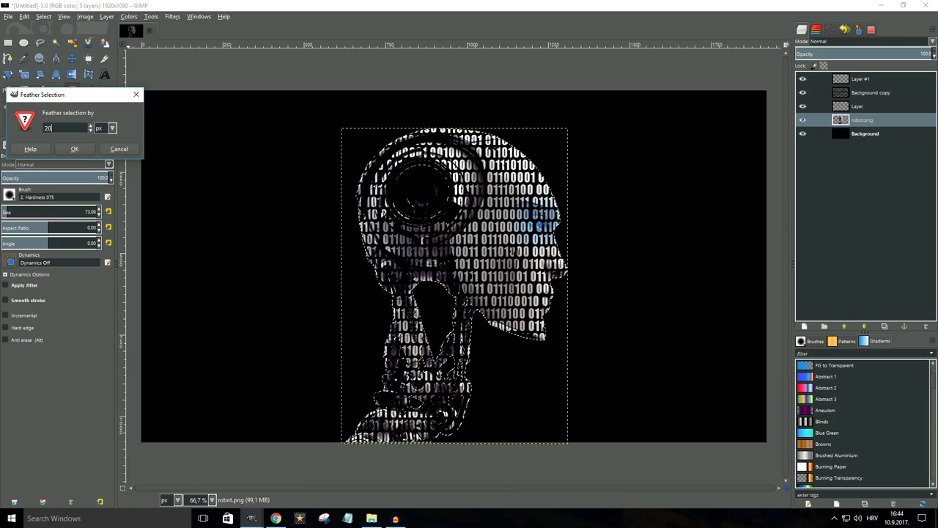
click(75, 149)
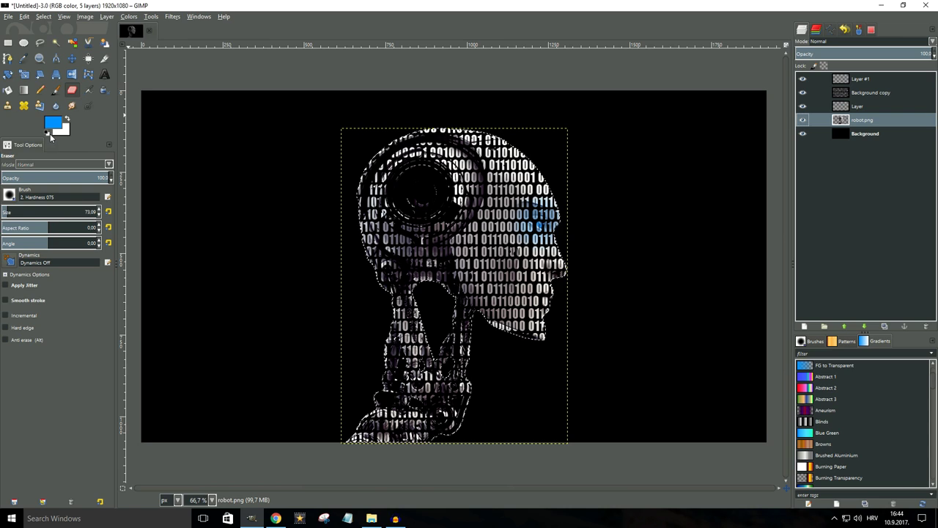
click(47, 133)
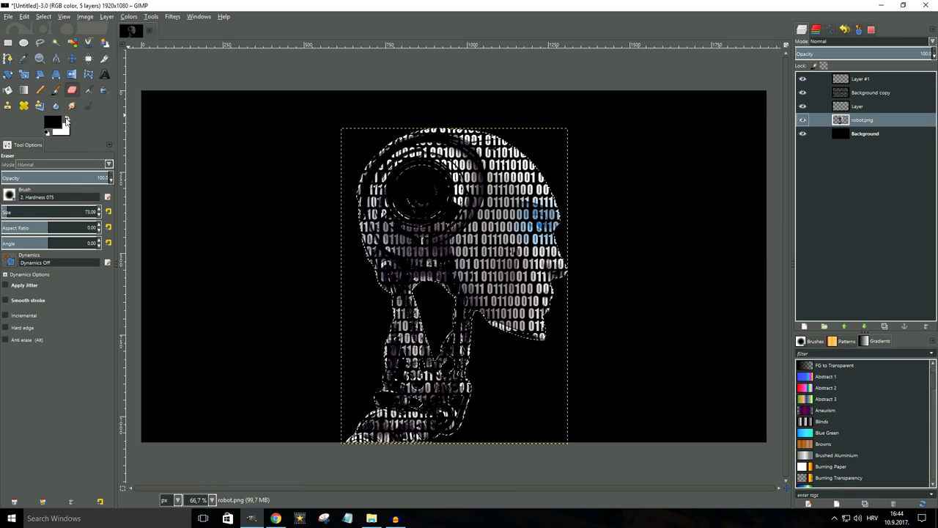
click(67, 122)
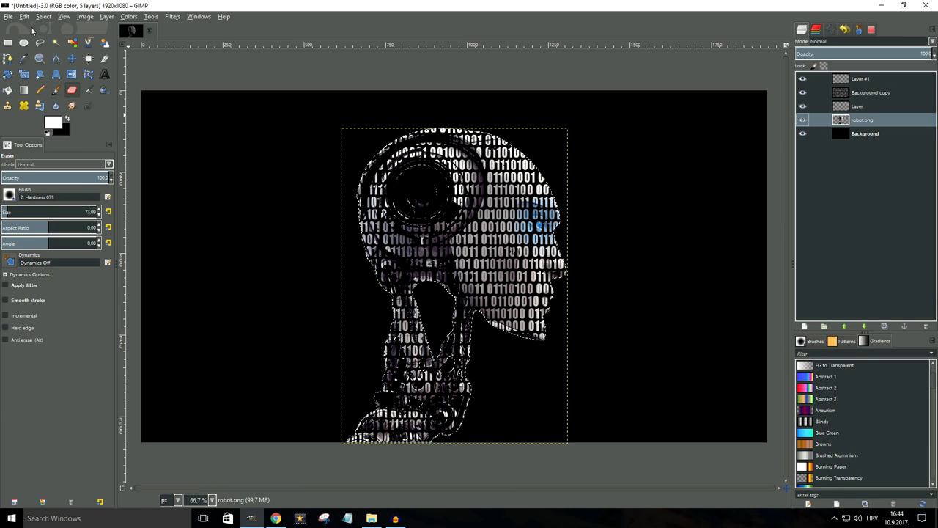
click(27, 18)
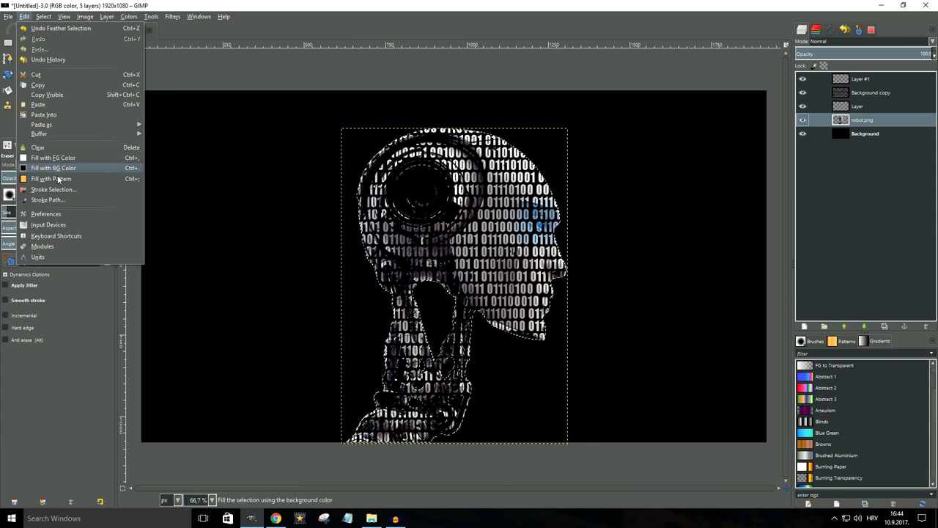
click(60, 206)
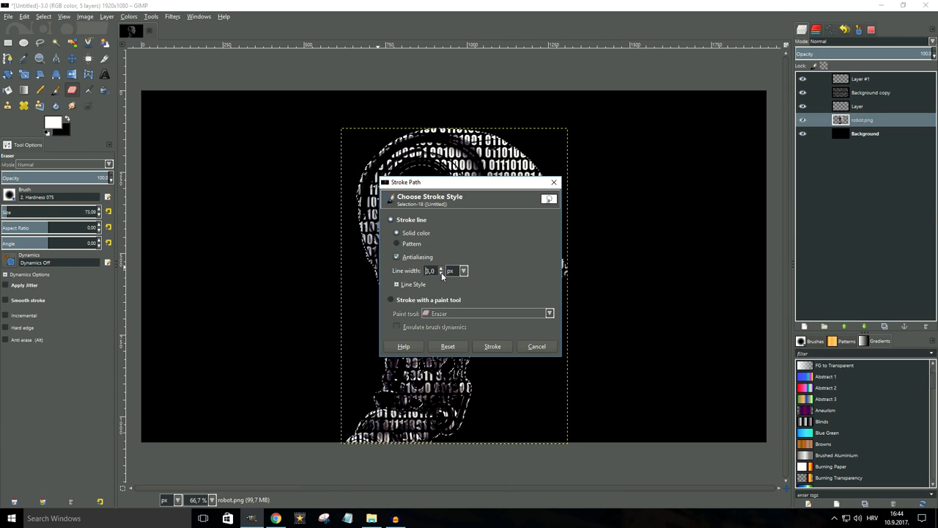
Stroke the robot path with a solid white line, clear the selection, and activate Background.
click(492, 346)
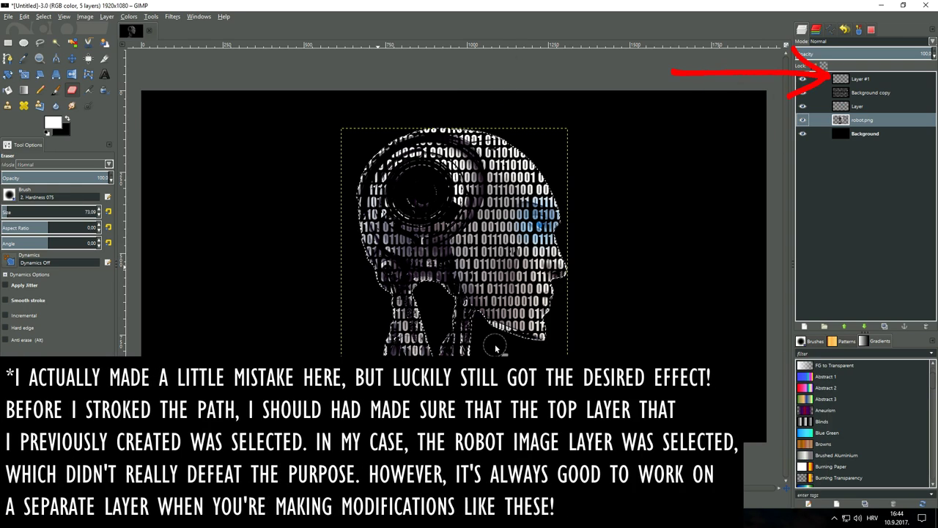
click(43, 16)
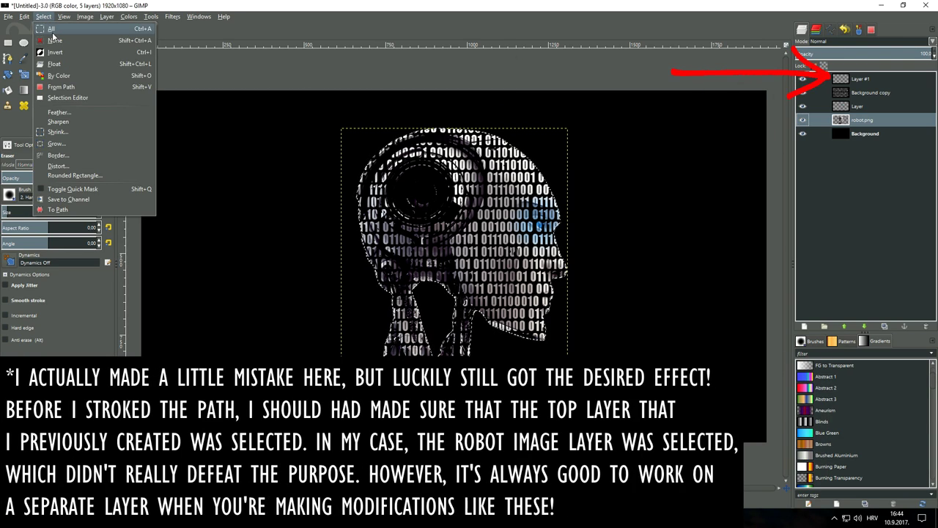
click(55, 40)
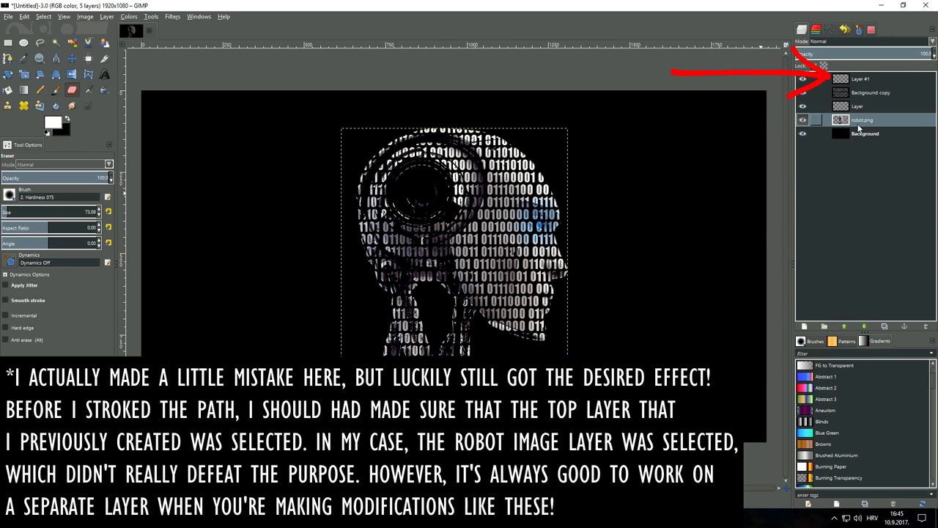
click(865, 133)
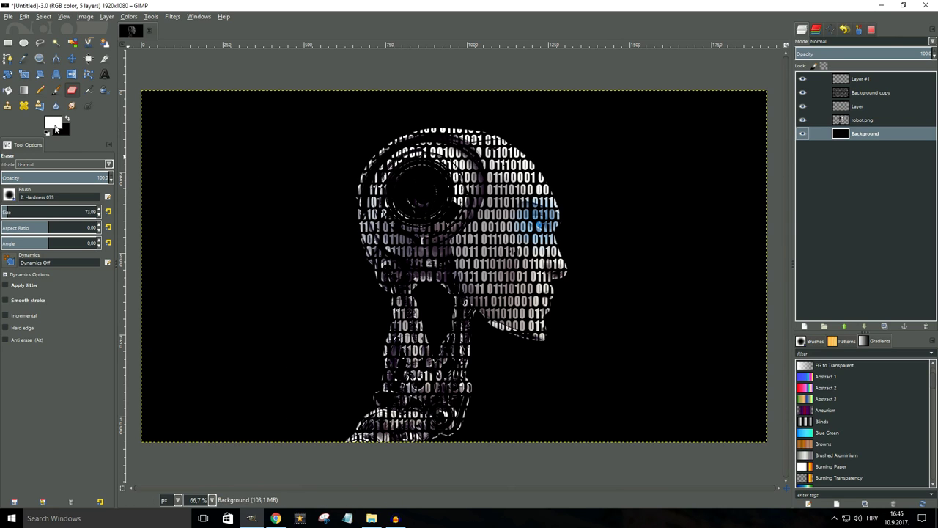
Draw a white FG to Transparent linear gradient across the Background layer from the left.
click(24, 91)
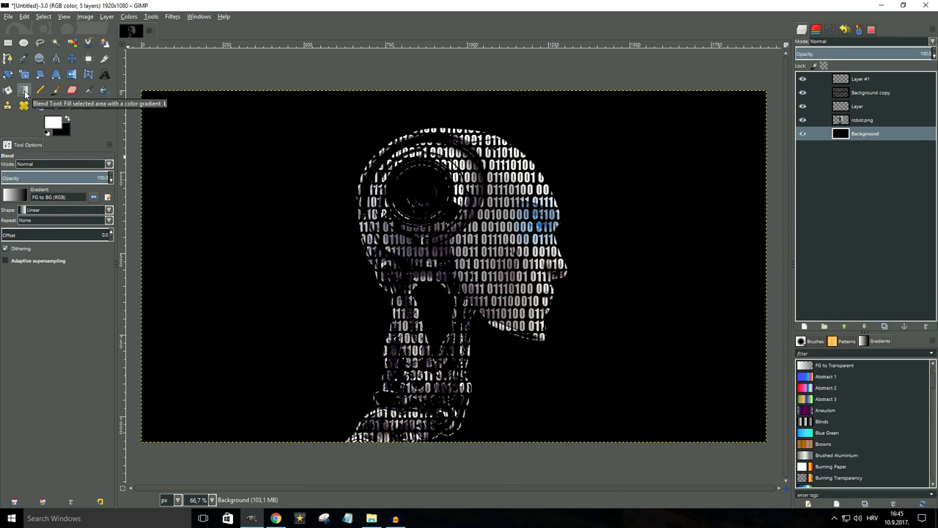
click(15, 195)
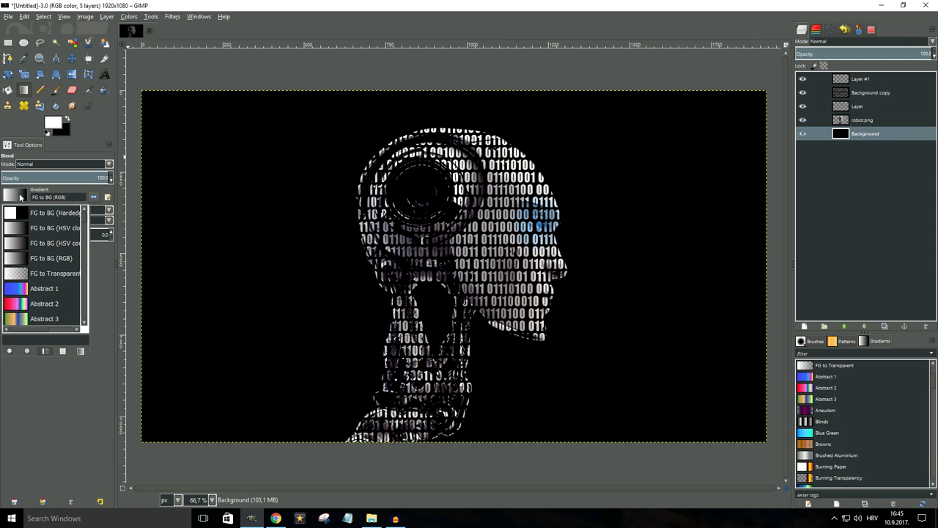
click(50, 273)
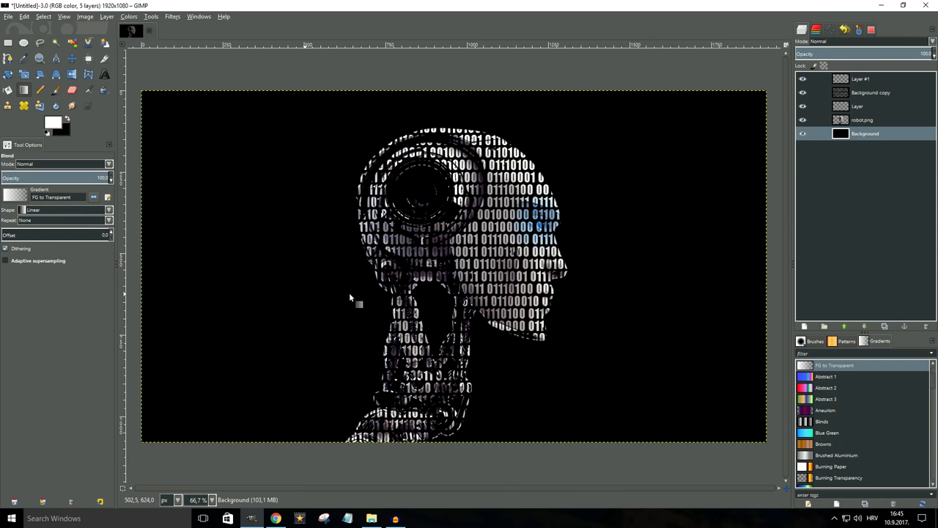
scroll(365, 291, down, 2)
scroll(364, 291, down, 2)
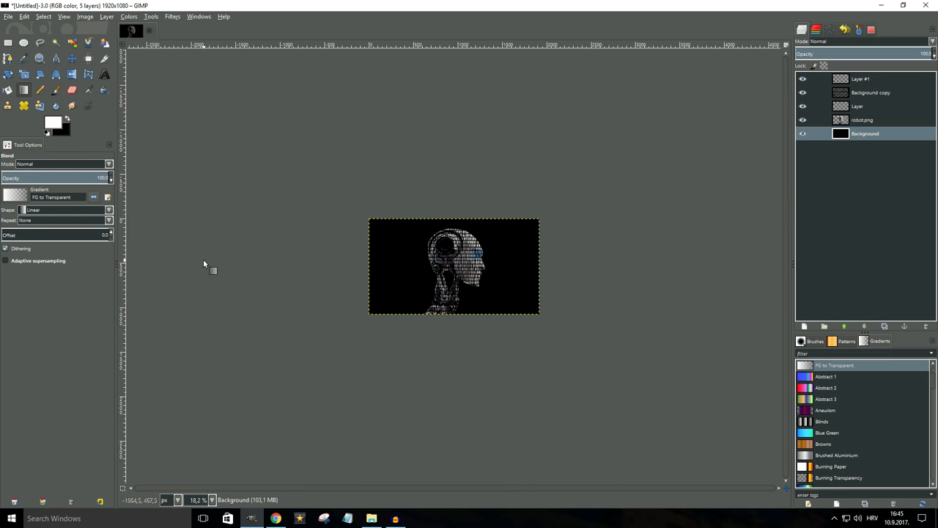
drag(151, 266, 478, 266)
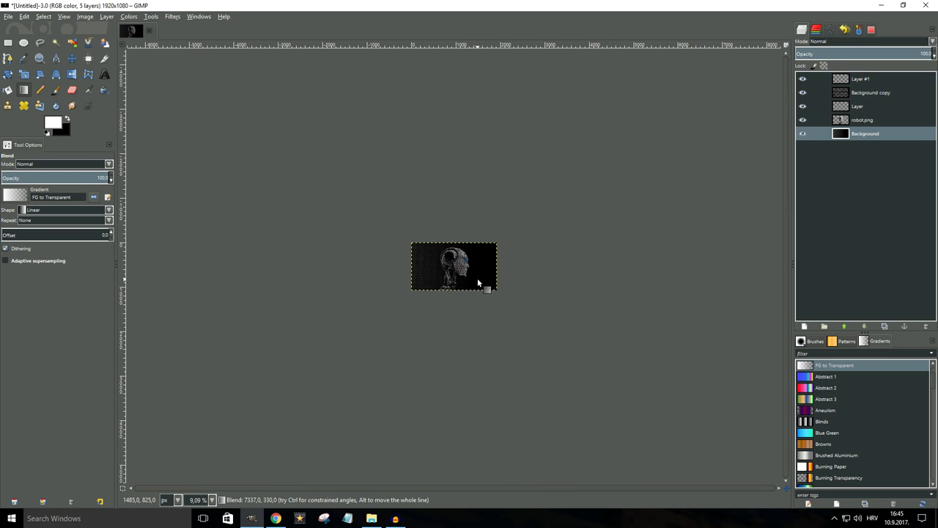
scroll(450, 269, up, 3)
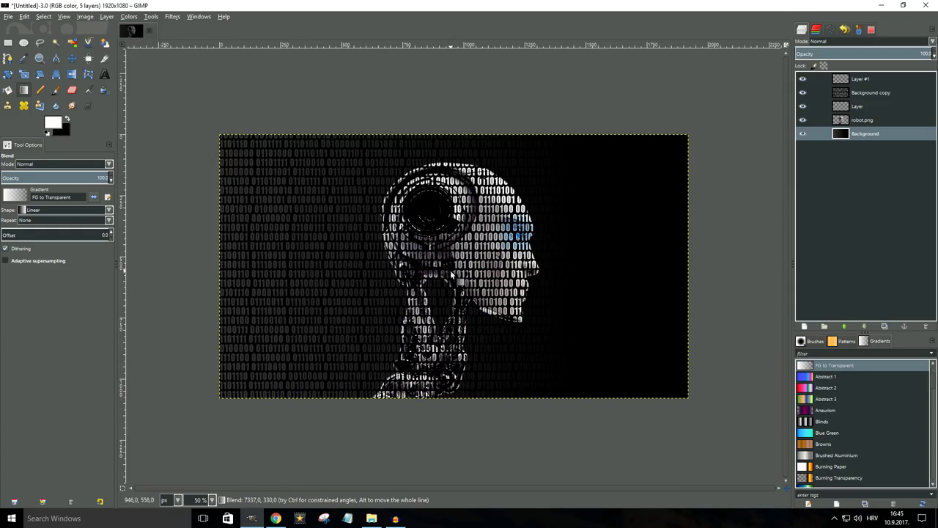